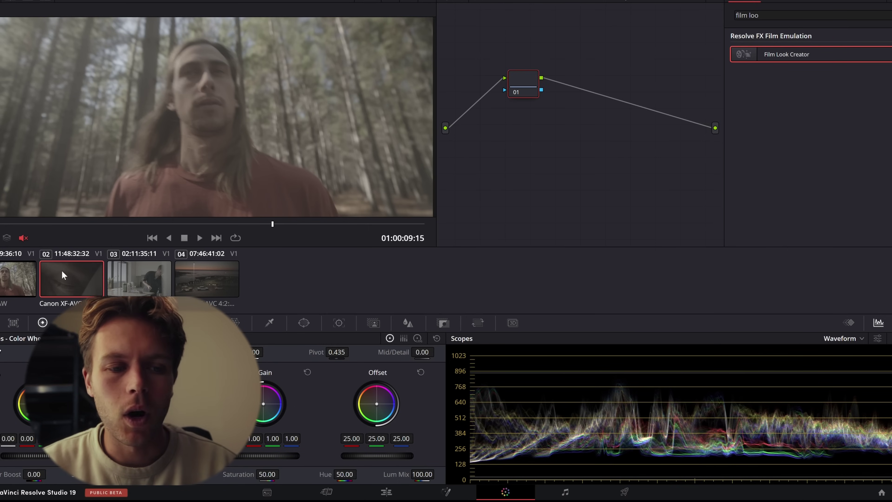
Preview clips 01–04 in the clip strip, then return to the forest clip 01
left_click(211, 284)
left_click(20, 290)
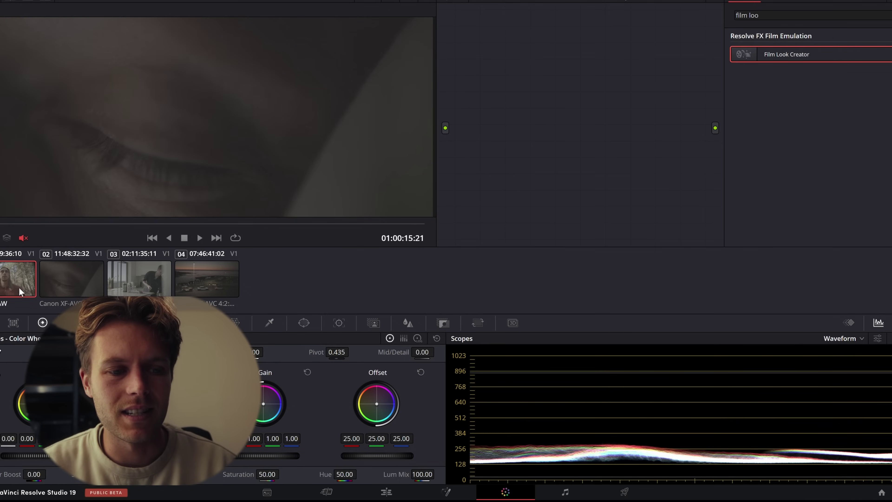
left_click(95, 288)
left_click(148, 285)
left_click(222, 284)
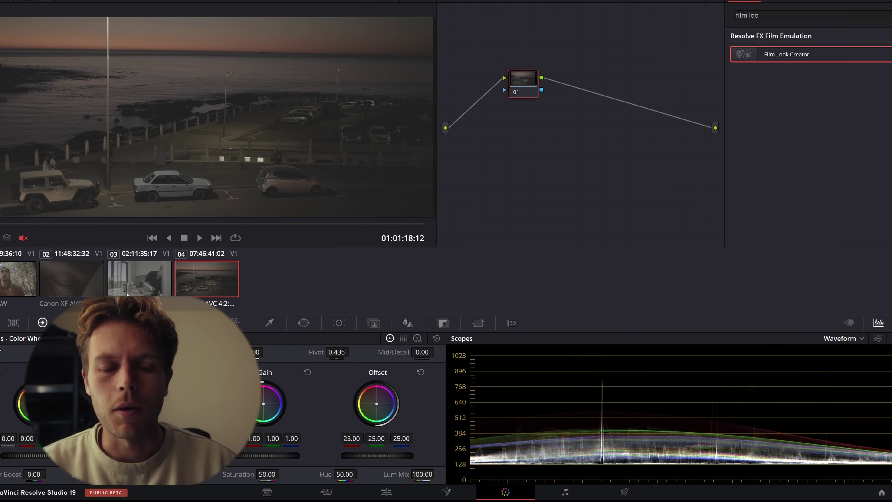
left_click(23, 286)
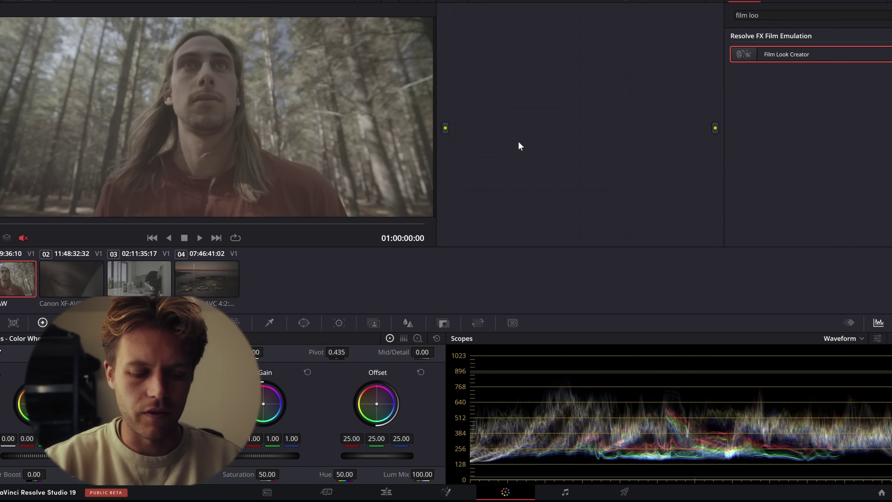
Add a serial node with Alt+S and apply Film Look Creator to it from a 'film' effects search
key("alt+s")
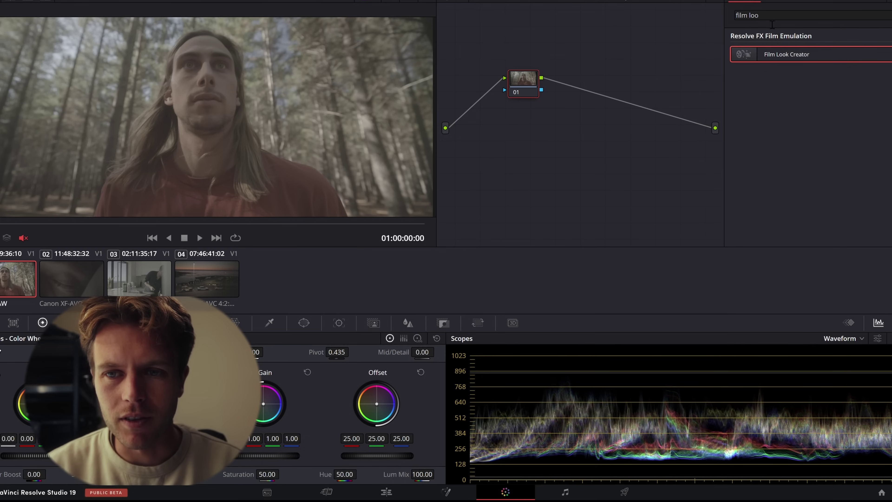
left_click(771, 22)
key("BackSpace")
key("BackSpace")
key("BackSpace")
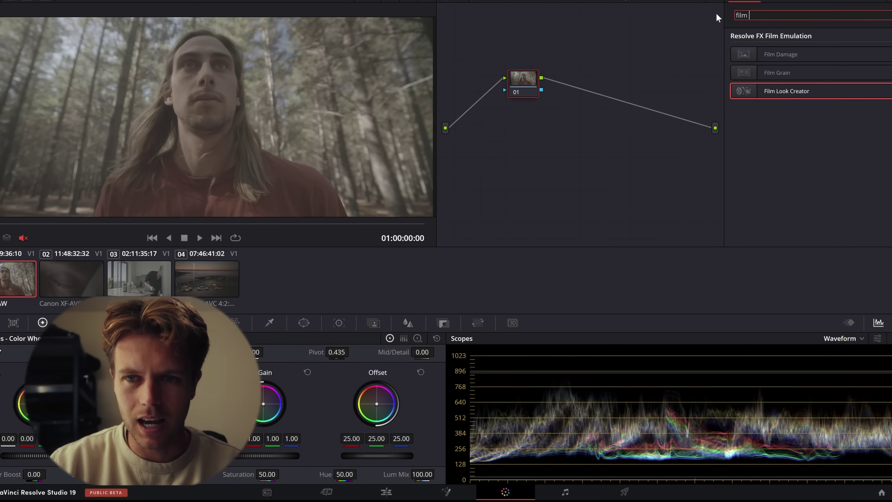
left_click_drag(863, 92, 523, 80)
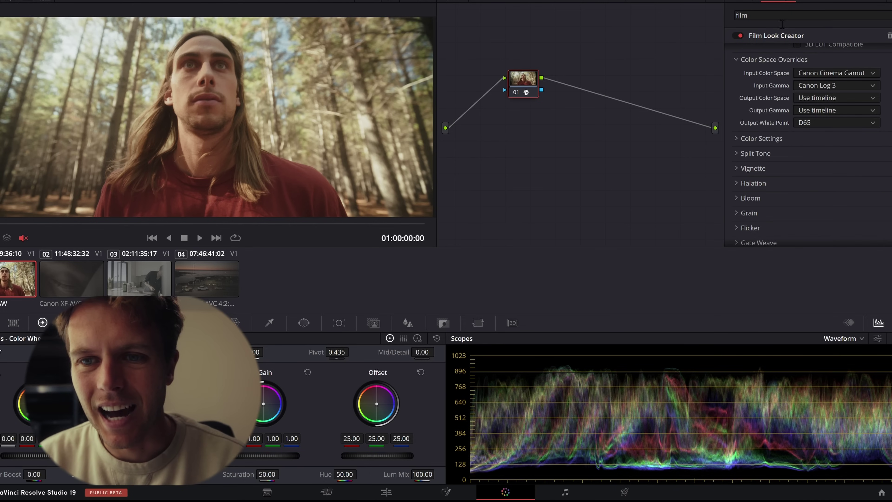
left_click(761, 138)
Set Exposure -0.48, Fade 0.055, Skin Bias -0.583 and White Balance 5816 in Color Settings
scroll(776, 134, "down", 3)
scroll(593, 200, "up", 2)
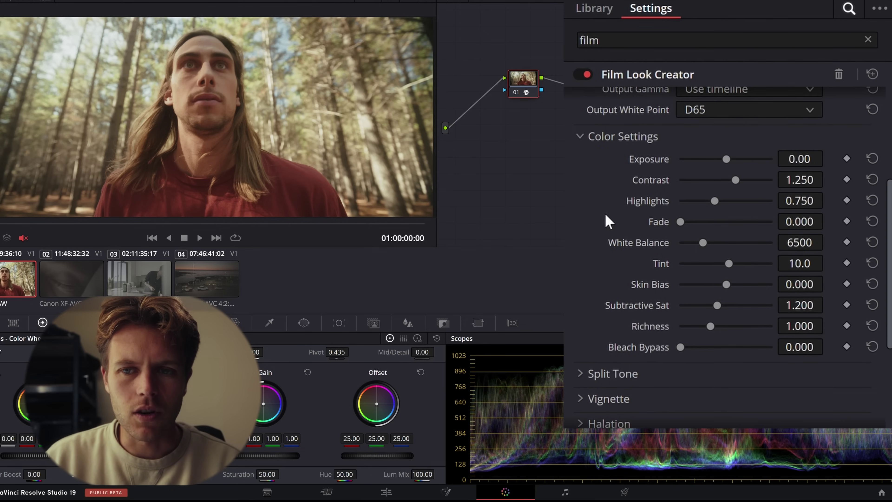
left_click_drag(815, 159, 821, 158)
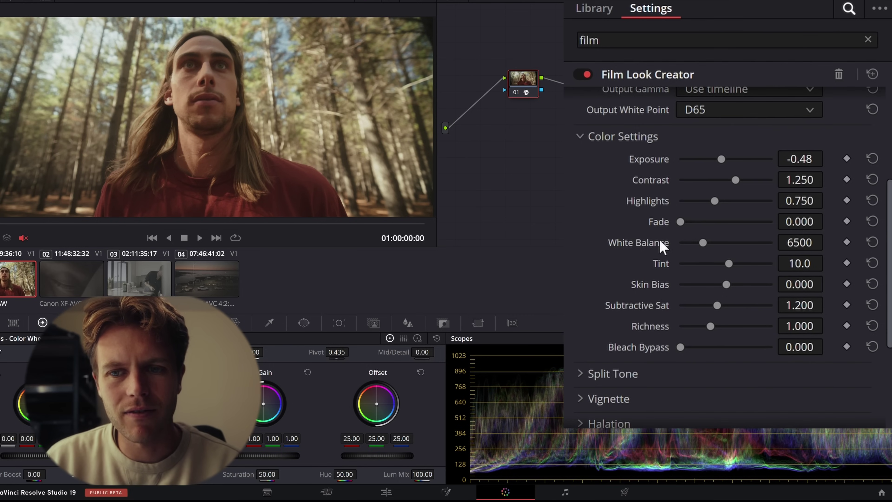
mouse_move(679, 222)
left_mouse_down()
mouse_move(721, 221)
mouse_move(653, 223)
mouse_move(729, 227)
mouse_move(685, 222)
left_mouse_up()
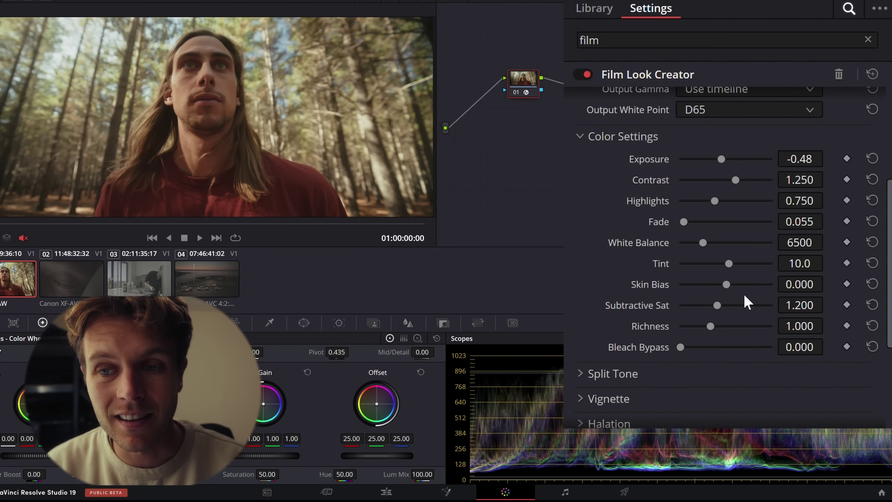
left_click_drag(725, 285, 870, 274)
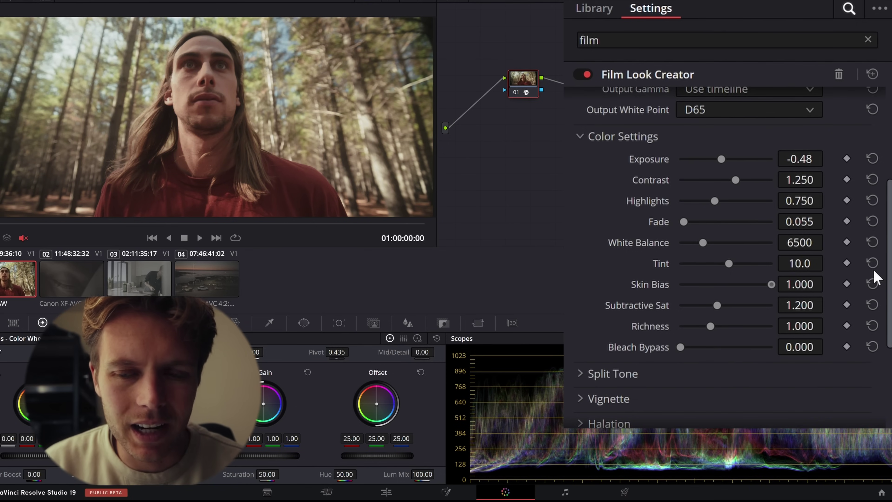
left_click_drag(771, 284, 698, 284)
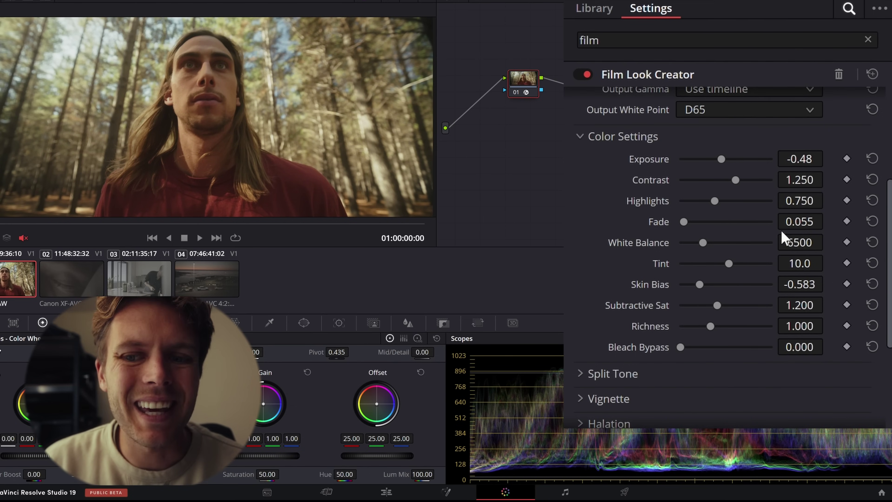
left_click_drag(819, 244, 804, 242)
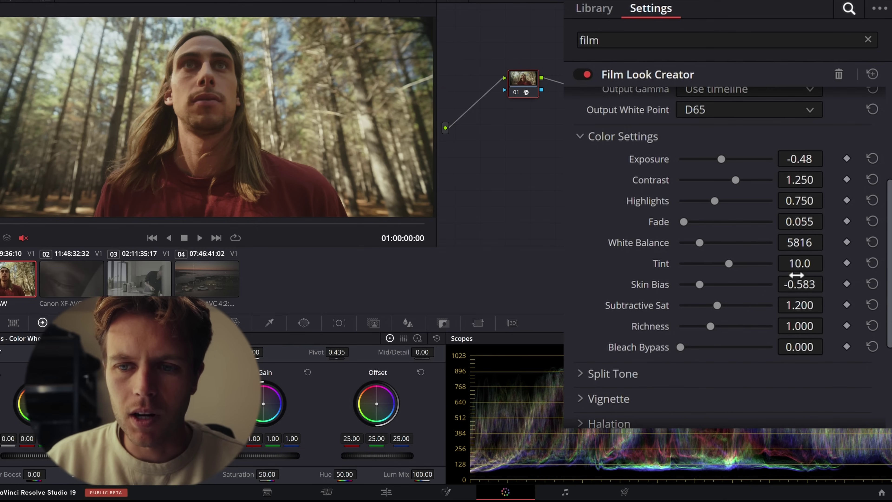
Raise Subtractive Sat to 1.388 and Richness to 1.263 in Color Settings
scroll(642, 332, "down", 3)
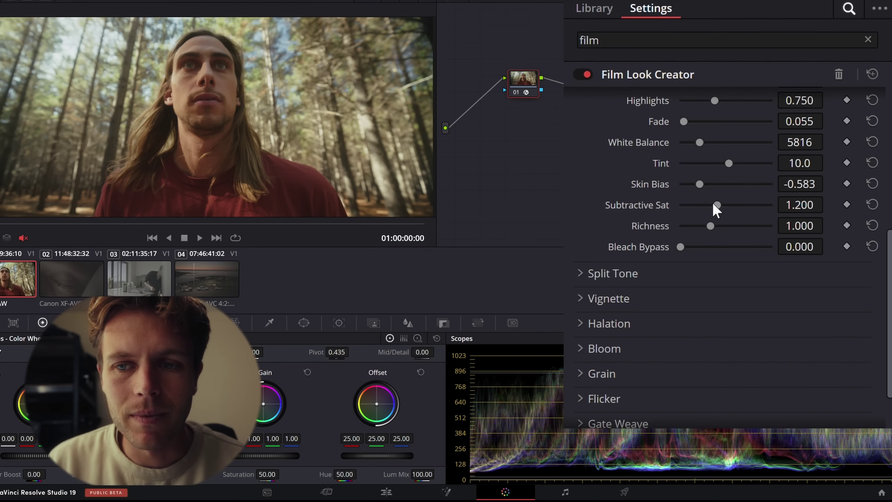
mouse_move(716, 205)
left_mouse_down()
mouse_move(700, 206)
mouse_move(718, 206)
left_mouse_up()
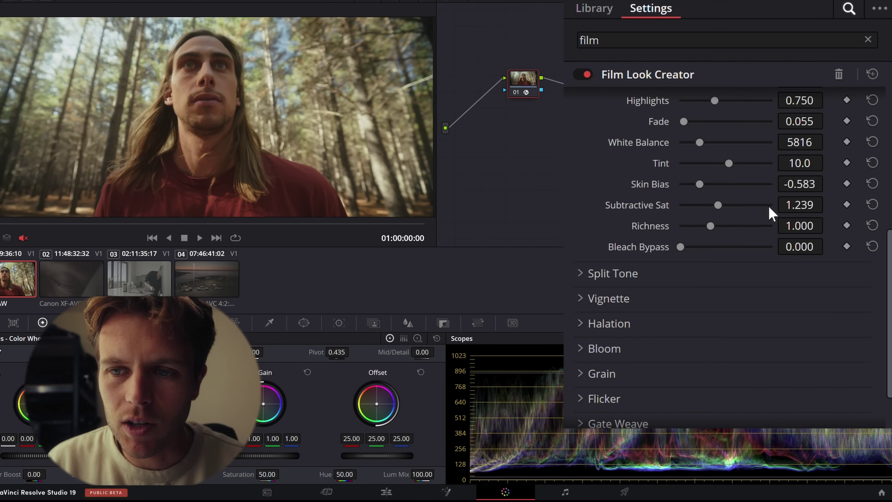
left_click_drag(811, 205, 828, 204)
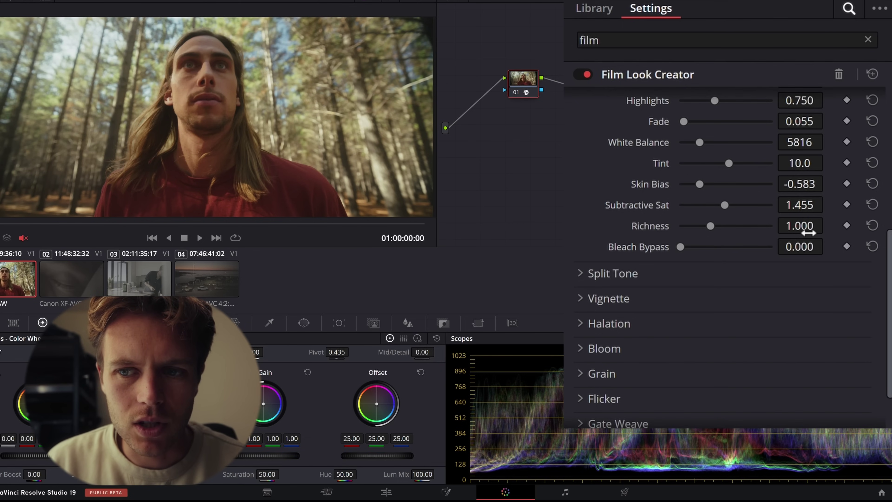
left_click_drag(829, 224, 819, 205)
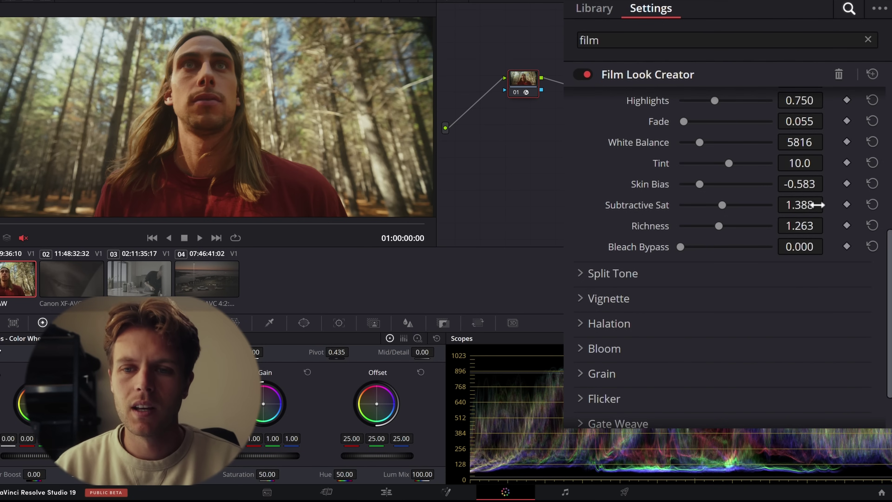
Enable Split Tone and set Amount 0.321, Hue Angle 72.7 and Pivot 0.376
left_click(593, 274)
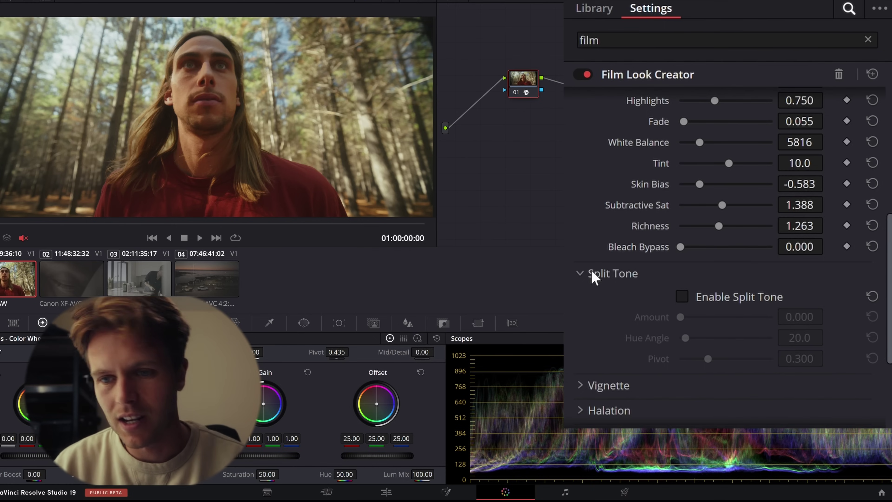
left_click(682, 297)
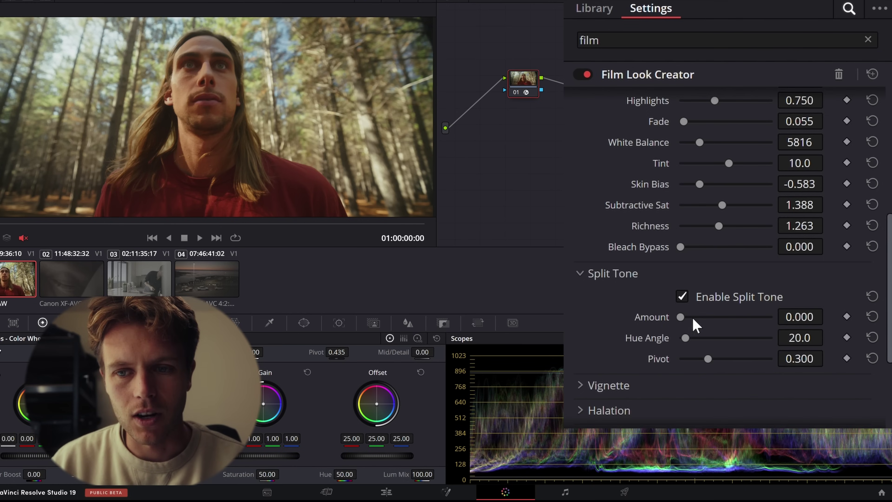
left_click_drag(681, 317, 774, 339)
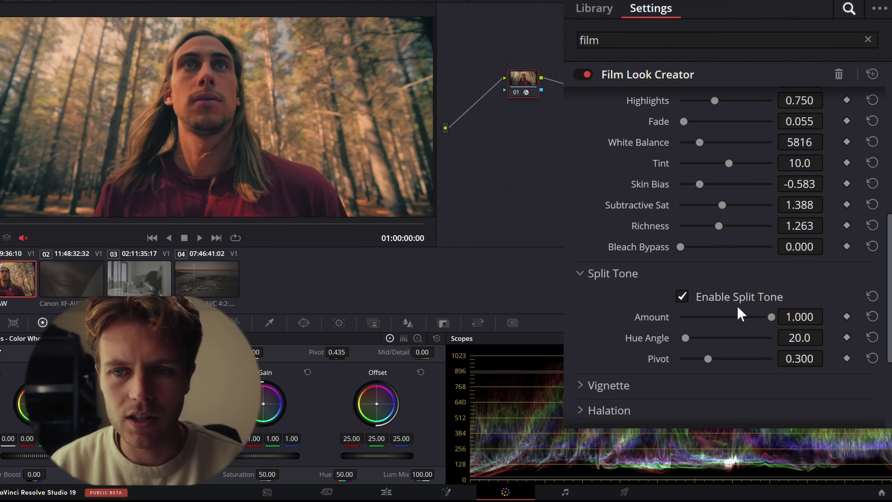
mouse_move(681, 339)
left_mouse_down()
mouse_move(772, 337)
mouse_move(697, 337)
left_mouse_up()
left_click_drag(769, 324, 709, 322)
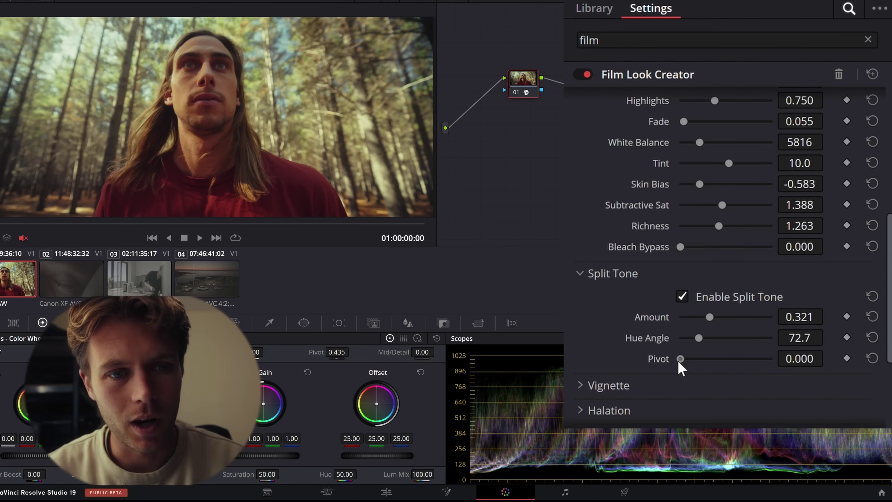
left_click_drag(679, 361, 888, 366)
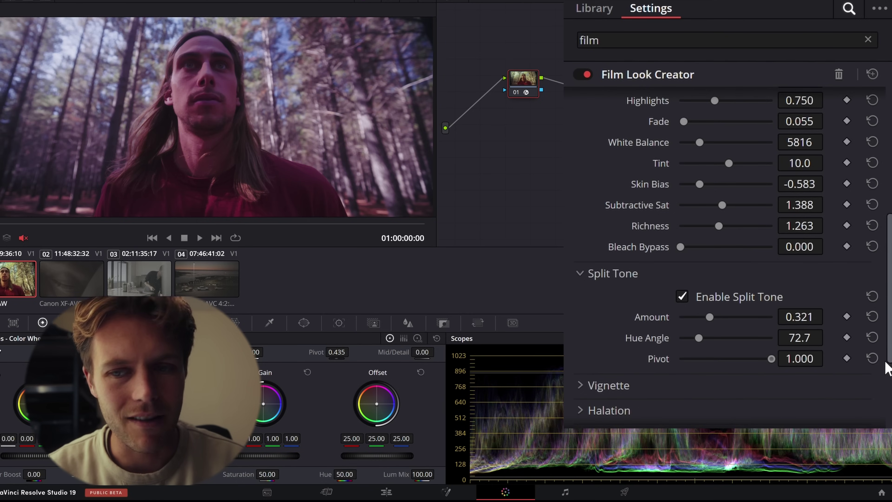
left_click_drag(774, 368, 715, 367)
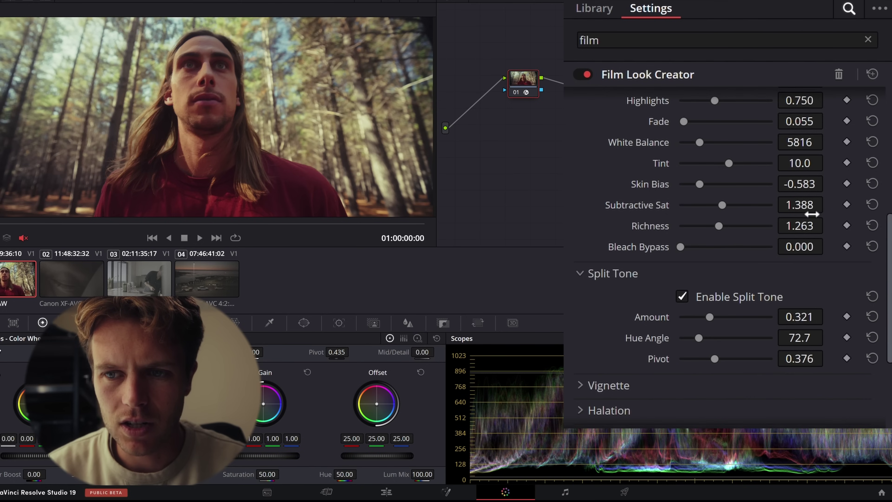
Collapse the Split Tone and Halation sections to reach the Film Gate settings
scroll(828, 205, "down", 1)
left_click(576, 275)
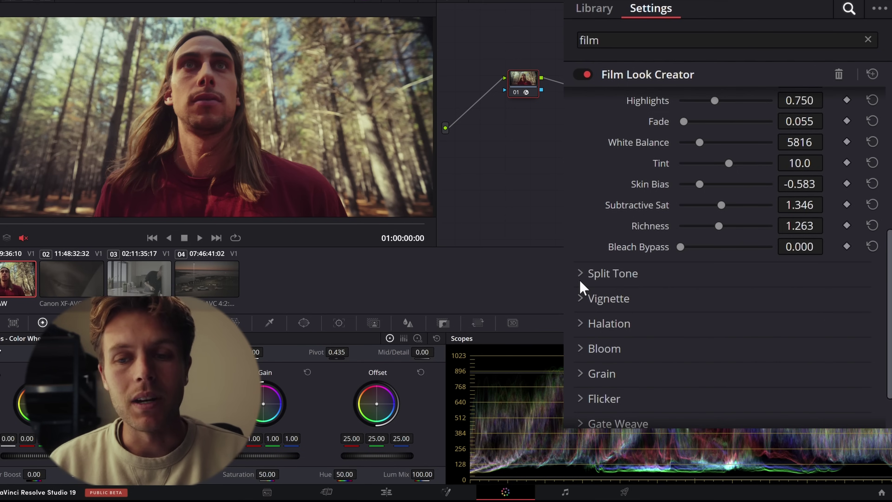
left_click(583, 324)
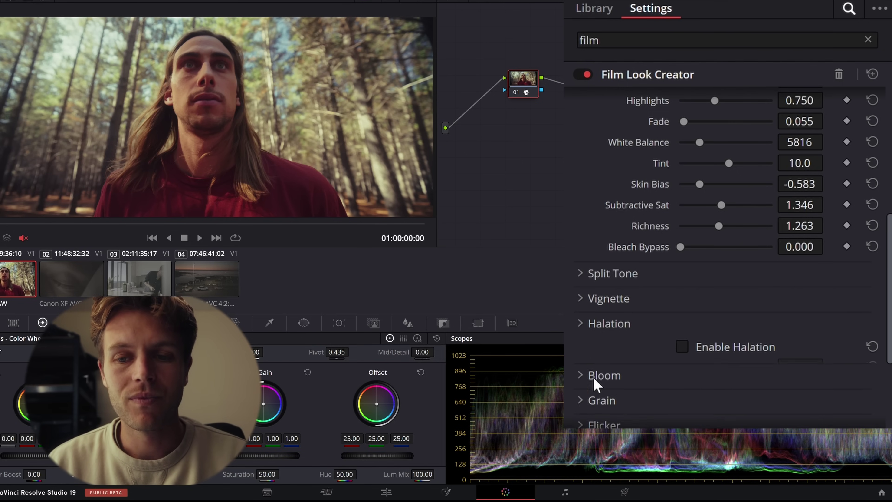
left_click(582, 326)
scroll(571, 378, "down", 2)
scroll(596, 380, "down", 1)
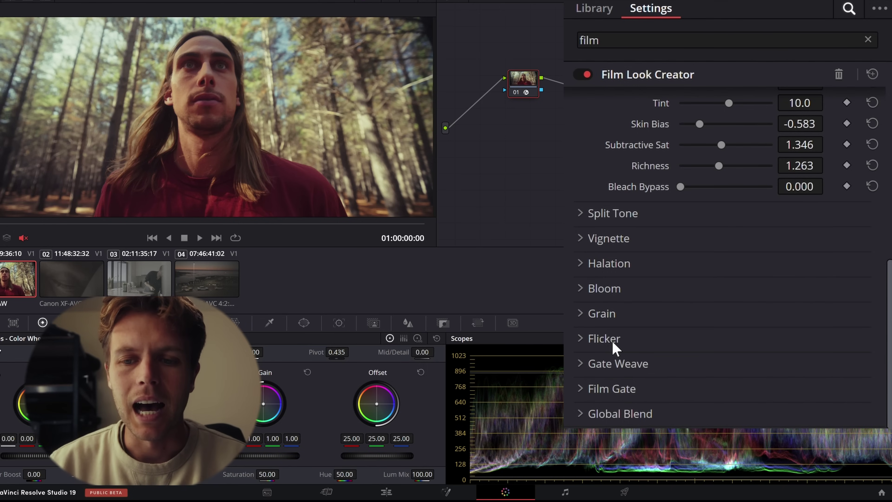
Try the 35mm VistaVision and Super 8mm film gate presets, then disable Film Gate
left_click(580, 389)
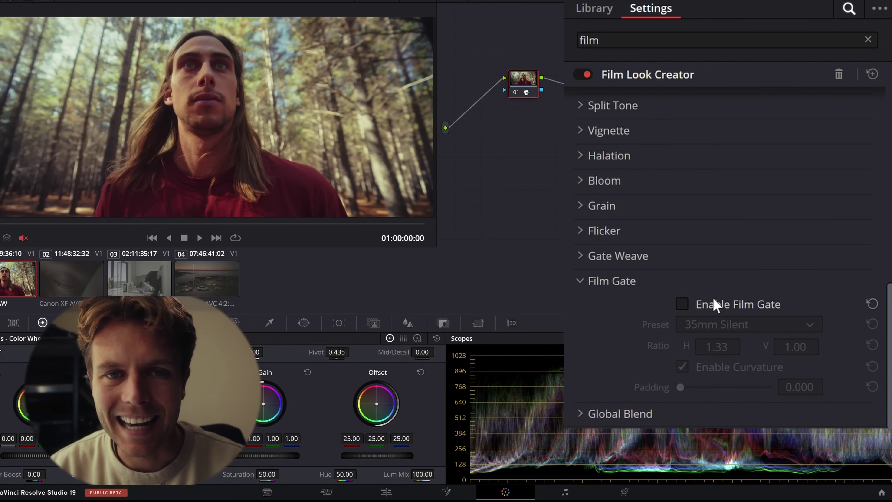
left_click(681, 303)
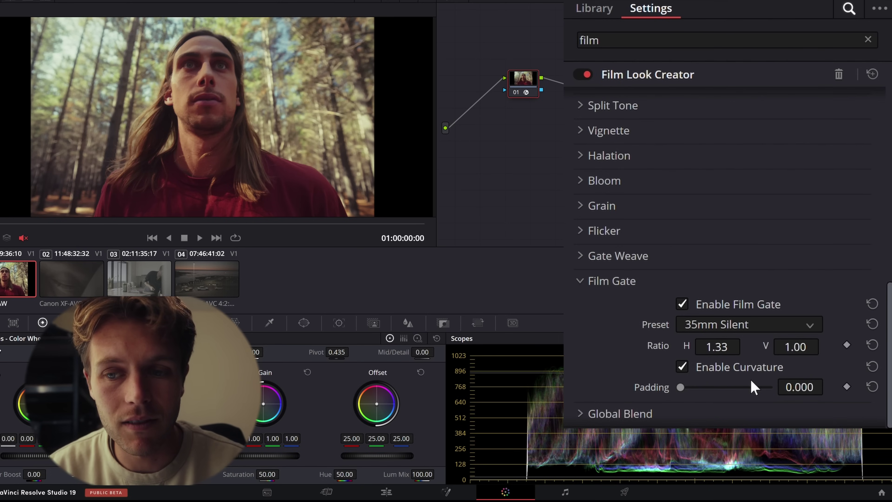
key("Down")
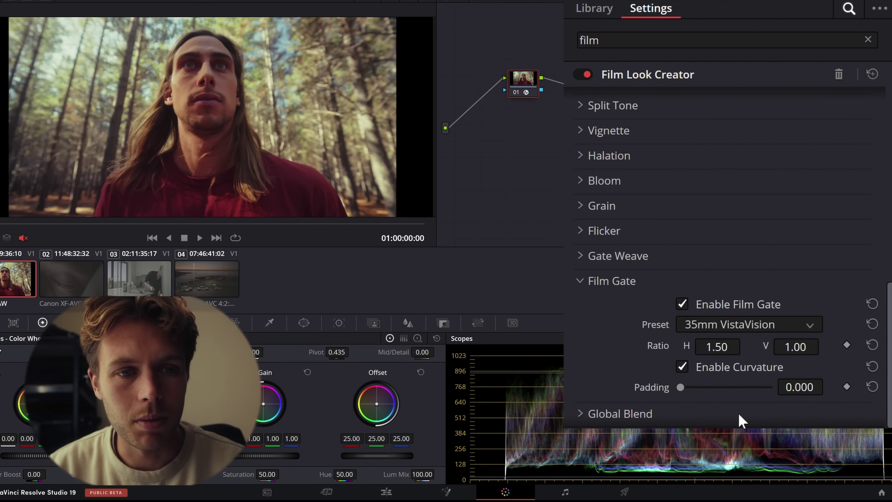
key("Down")
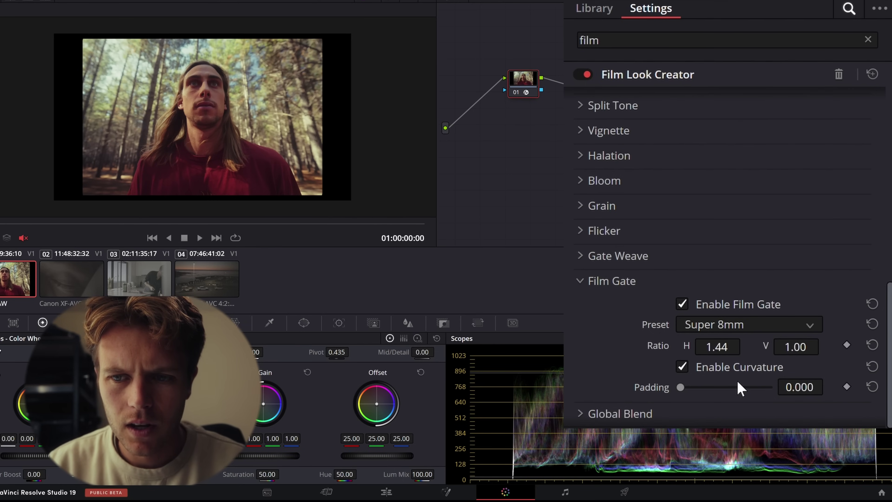
key("Up")
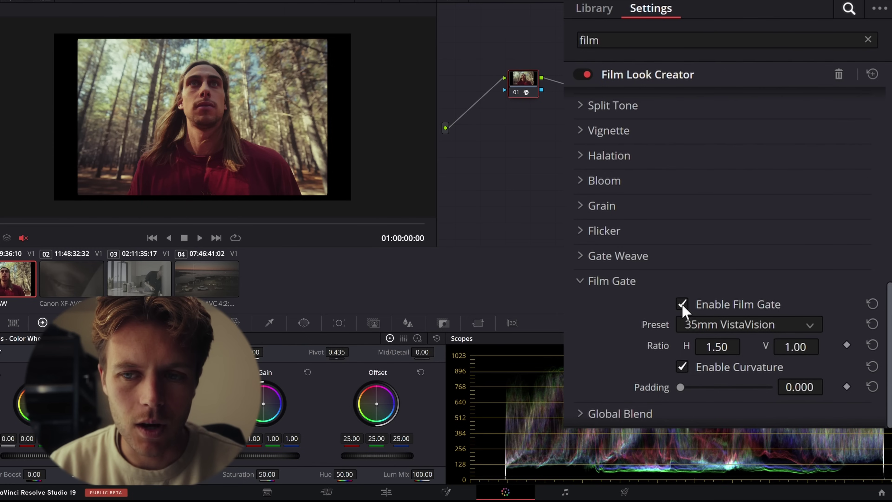
left_click(681, 304)
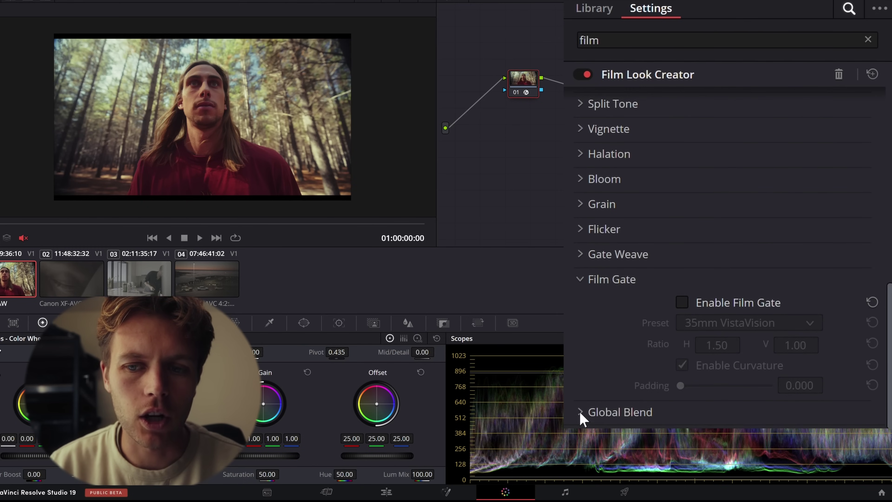
scroll(609, 362, "down", 1)
left_click_drag(771, 412, 811, 421)
scroll(292, 160, "up", 3)
scroll(740, 269, "up", 15)
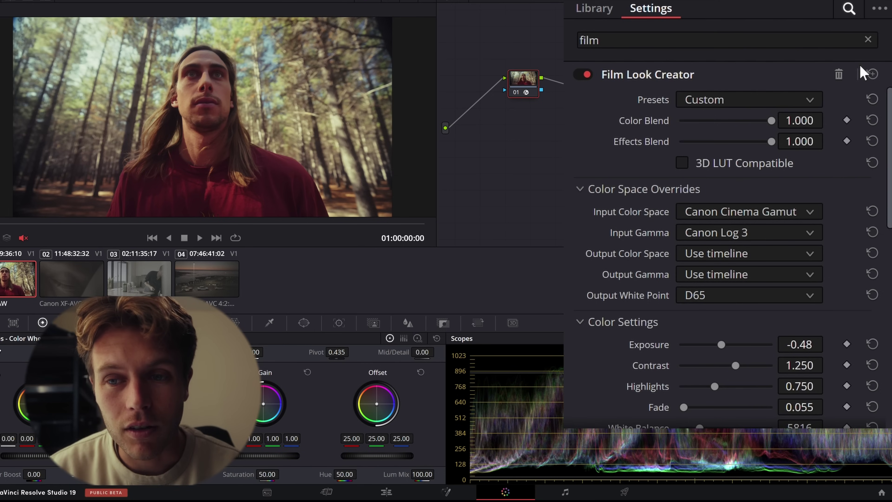
left_click(683, 163)
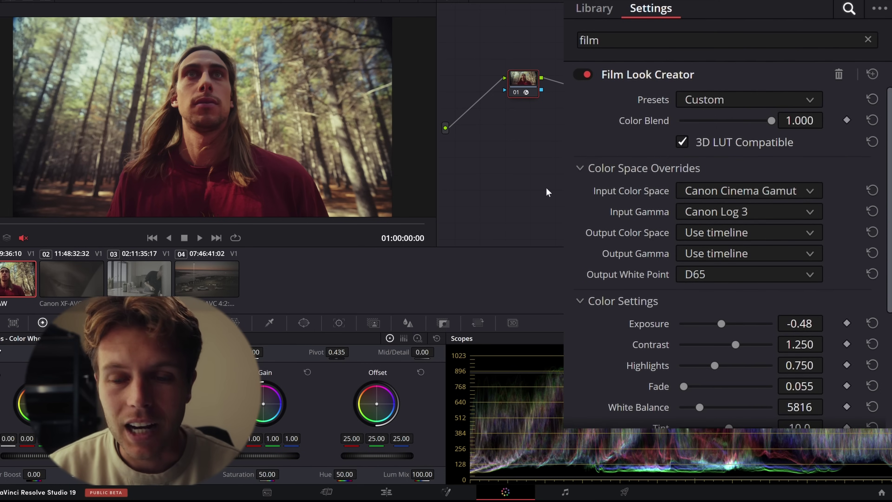
scroll(584, 279, "down", 5)
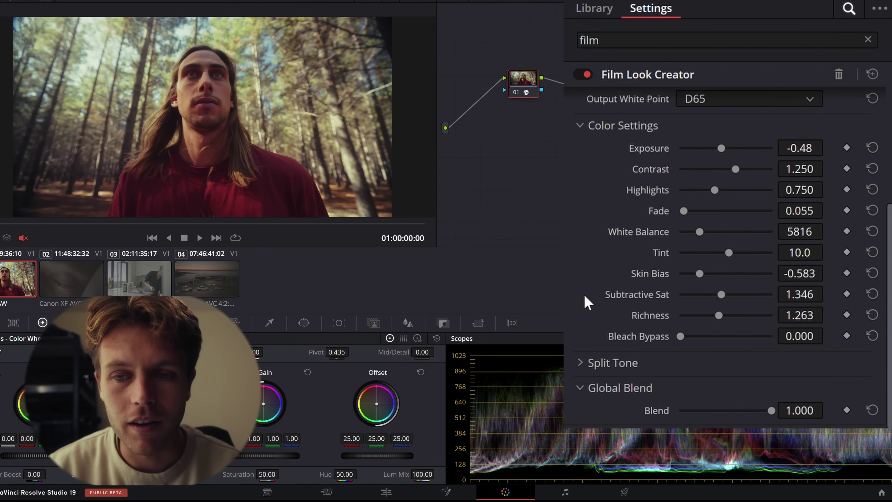
left_click(584, 388)
scroll(589, 281, "up", 4)
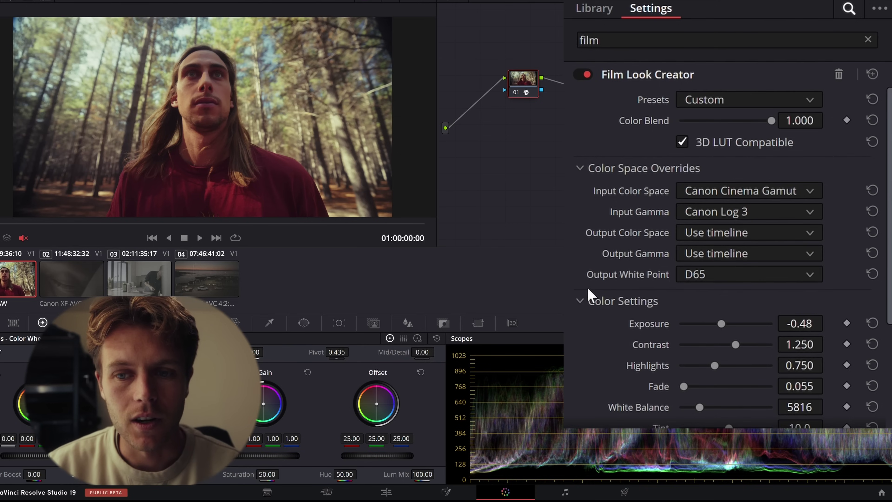
left_click(584, 298)
left_click(683, 143)
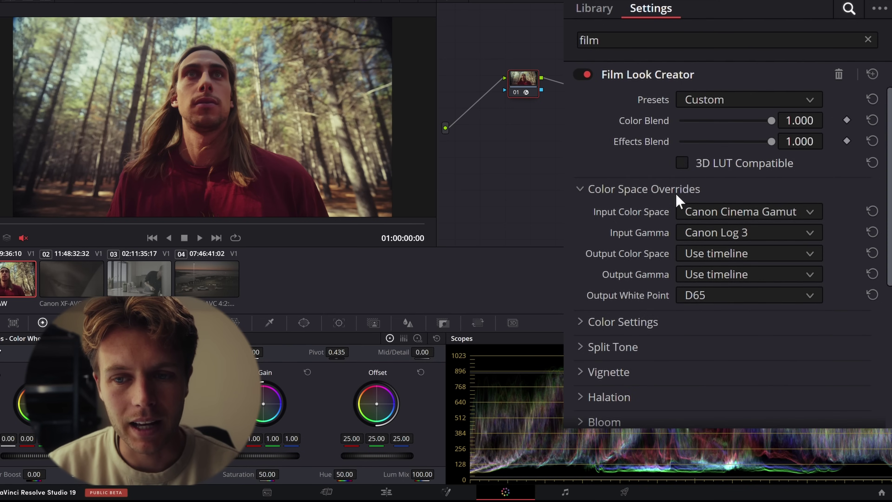
scroll(653, 274, "down", 5)
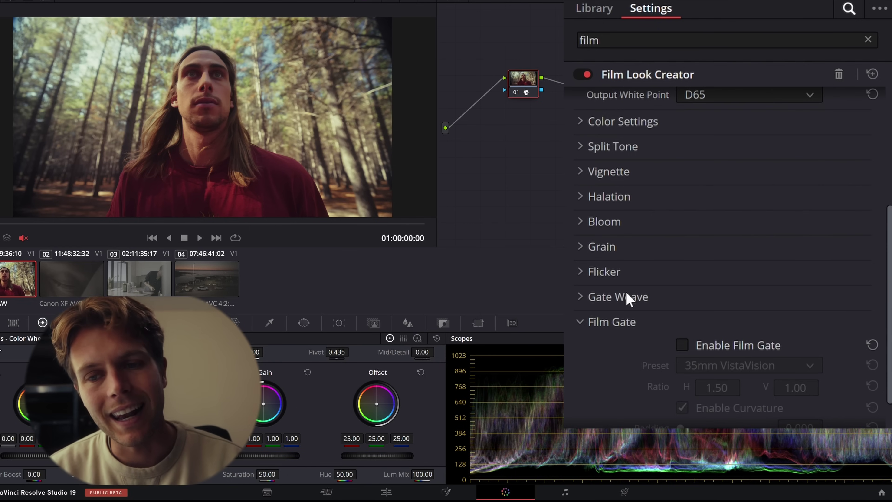
scroll(234, 131, "up", 2)
scroll(235, 128, "down", 4)
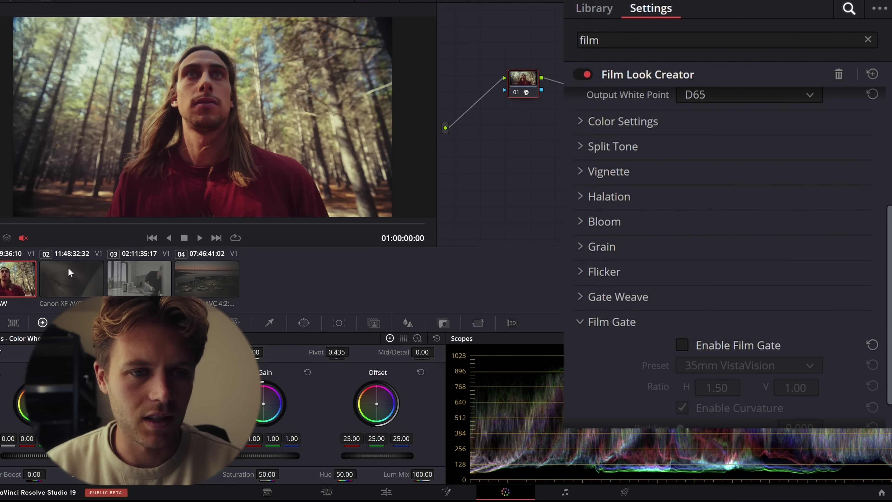
Apply Film Look Creator to clip 02's node 01 with REDWideGamutRGB input color space
left_click(69, 267)
left_click_drag(586, 169, 683, 194)
left_click_drag(559, 105, 523, 81)
scroll(702, 179, "up", 5)
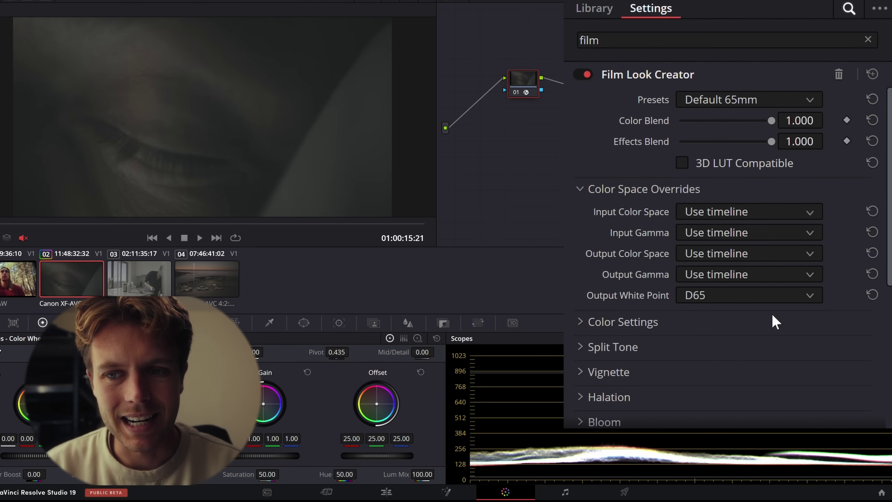
left_click(735, 233)
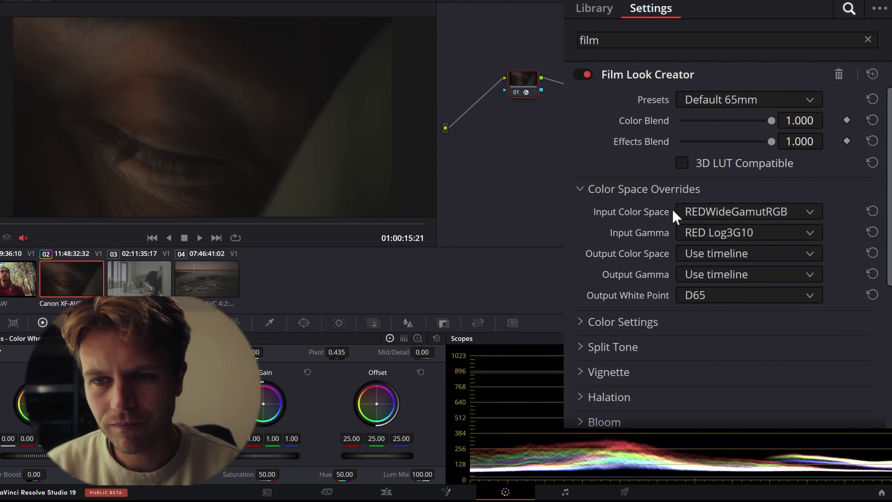
Set Exposure 1.05, Contrast 1.651, Subtractive Sat 1.189, Richness 1.389 and White Balance 6142
left_click(599, 321)
scroll(582, 298, "down", 5)
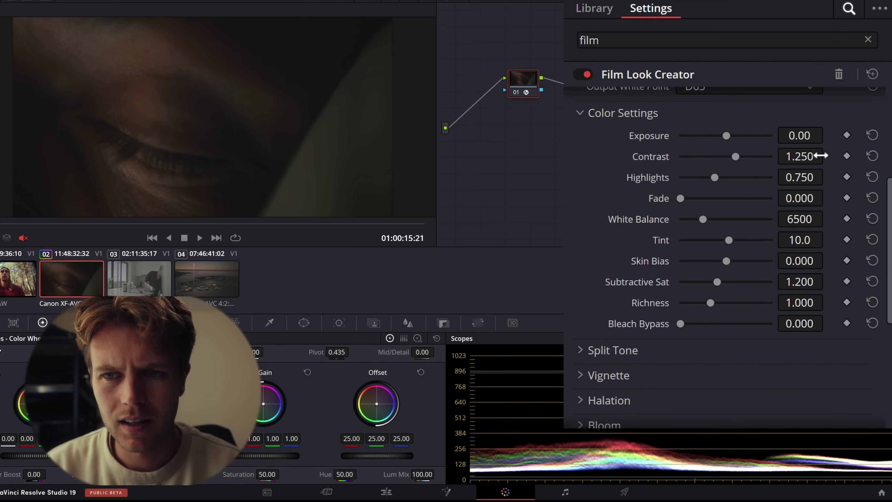
left_click_drag(724, 135, 755, 162)
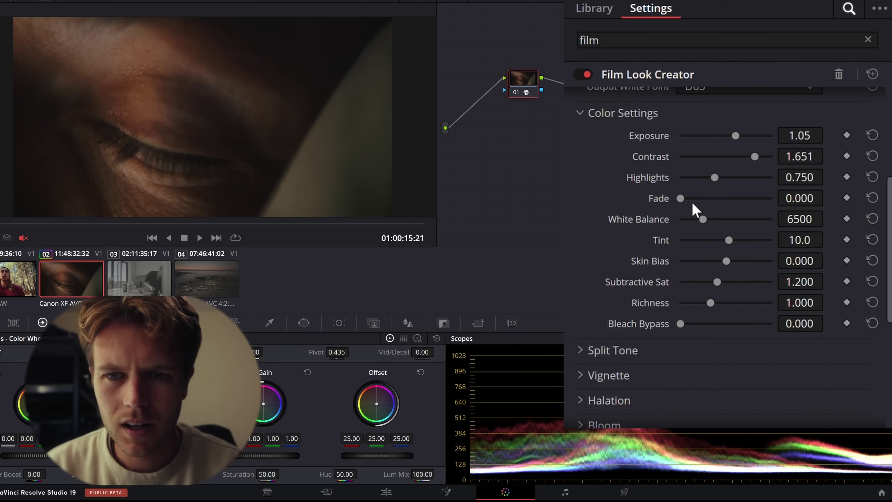
left_click_drag(263, 224, 323, 224)
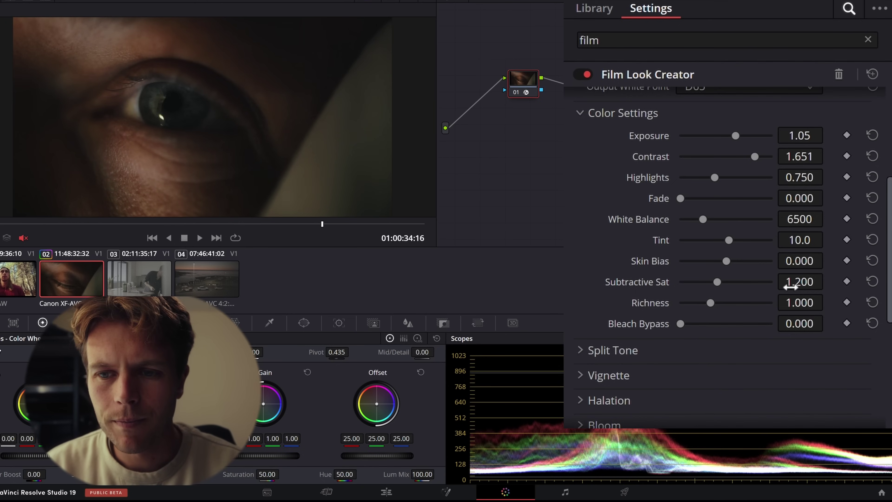
mouse_move(828, 281)
left_mouse_down()
mouse_move(828, 302)
mouse_move(828, 280)
left_mouse_up()
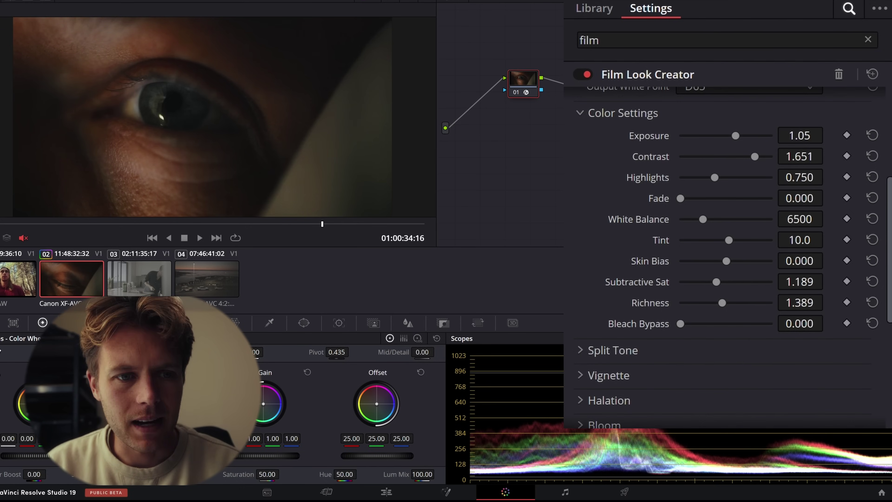
left_click_drag(828, 219, 828, 218)
Enable Split Tone on the eye close-up with Amount 0.449, Hue Angle 204.8 and Pivot 0.294
scroll(598, 362, "down", 2)
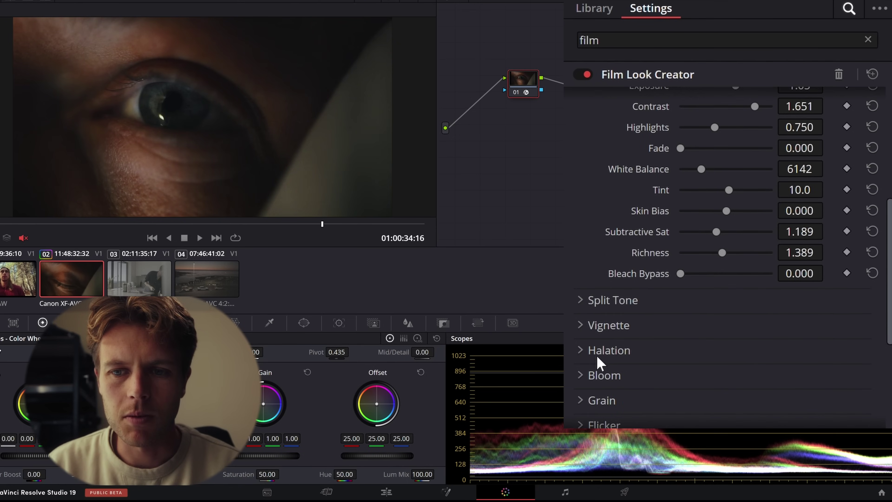
left_click(581, 307)
scroll(667, 281, "down", 4)
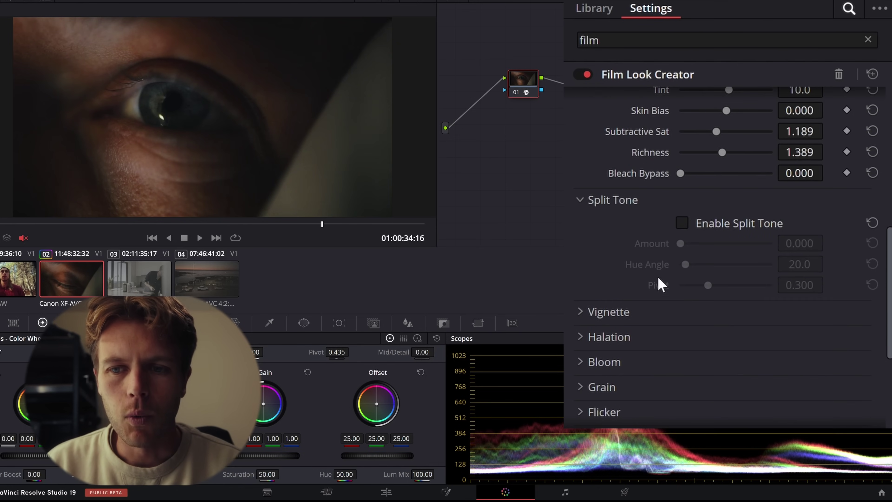
left_click(682, 223)
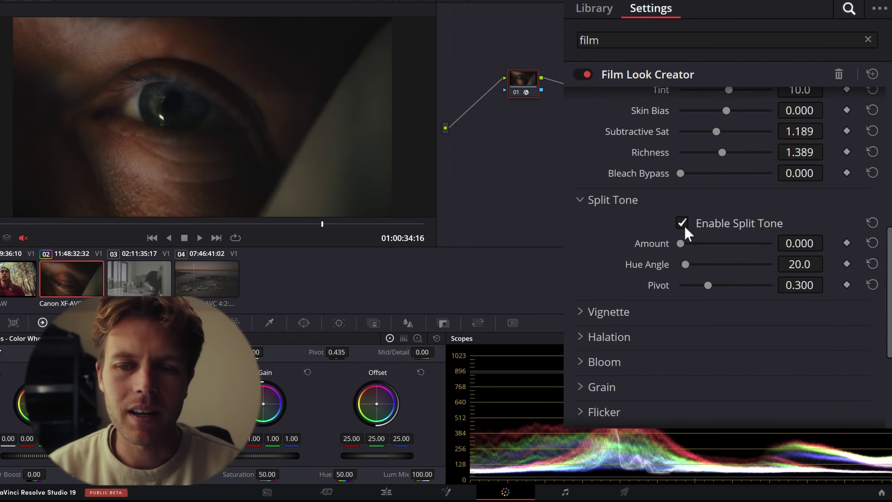
left_click(706, 243)
left_click_drag(706, 243, 747, 247)
left_click_drag(686, 265, 820, 275)
left_click_drag(765, 273, 732, 273)
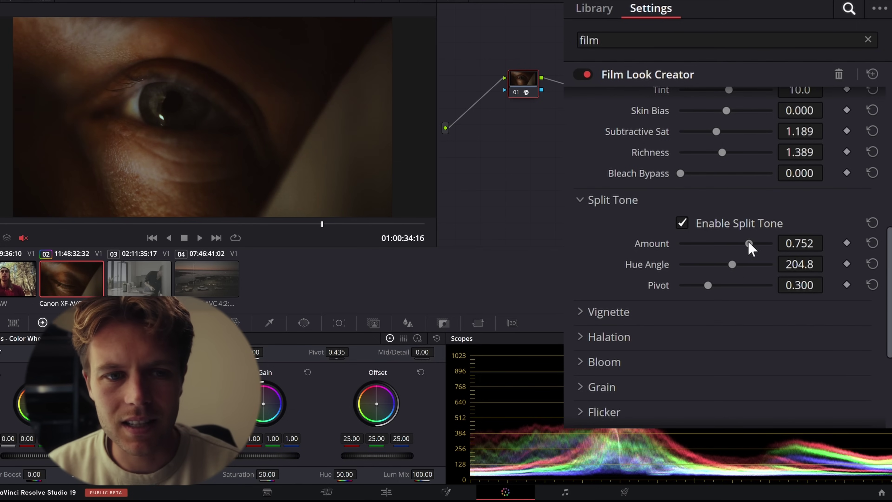
left_click_drag(748, 244, 707, 287)
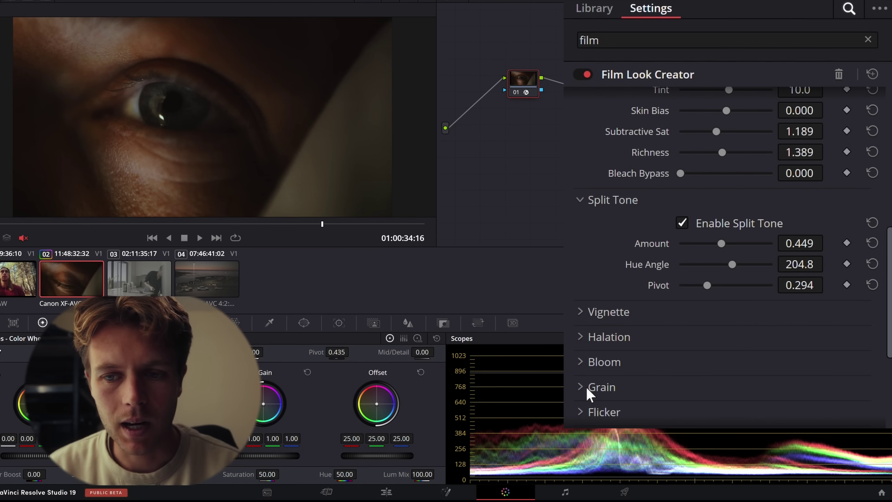
scroll(582, 383, "down", 4)
scroll(591, 315, "down", 1)
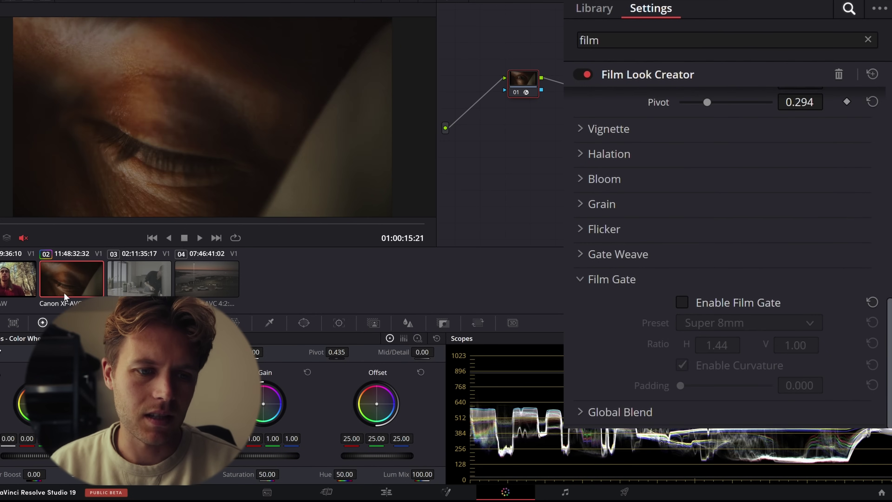
Apply Film Look Creator to the kitchen clip and set Output White Point to D60
left_click(126, 283)
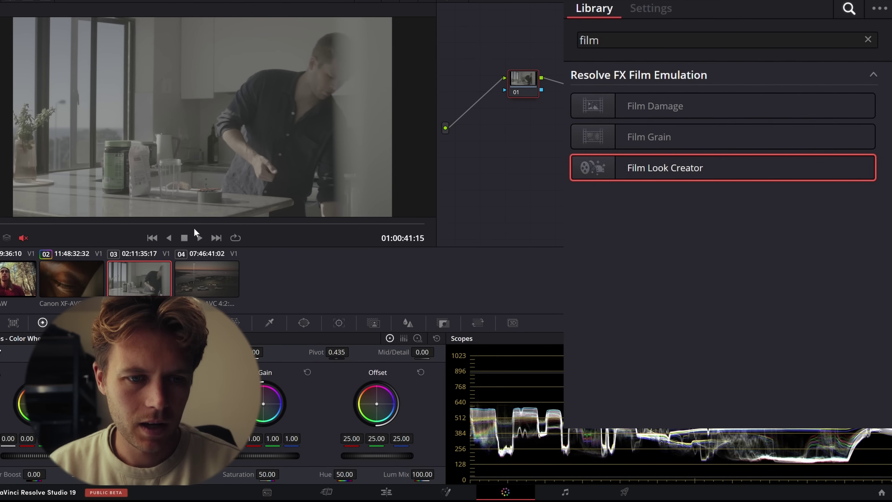
left_click(192, 223)
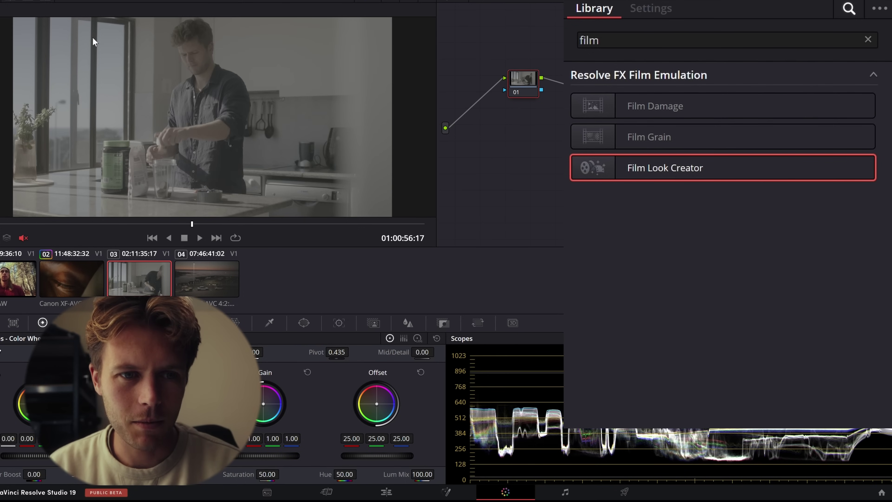
double_click(697, 163)
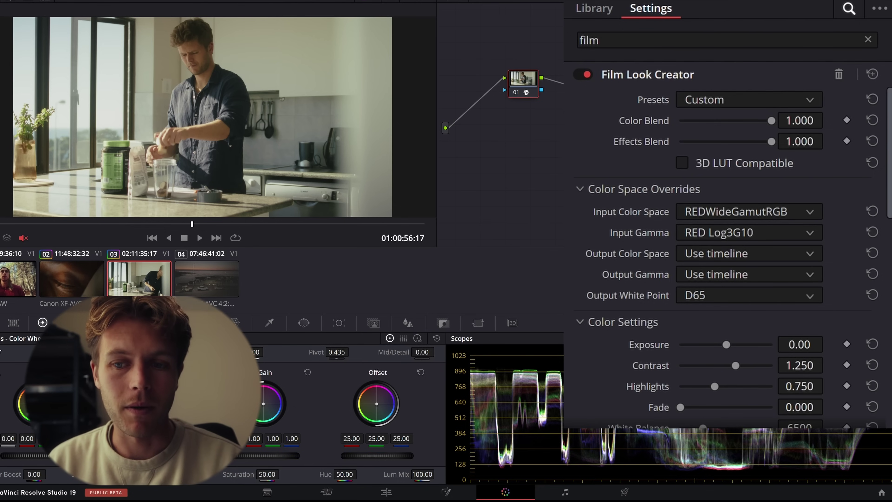
left_click(724, 312)
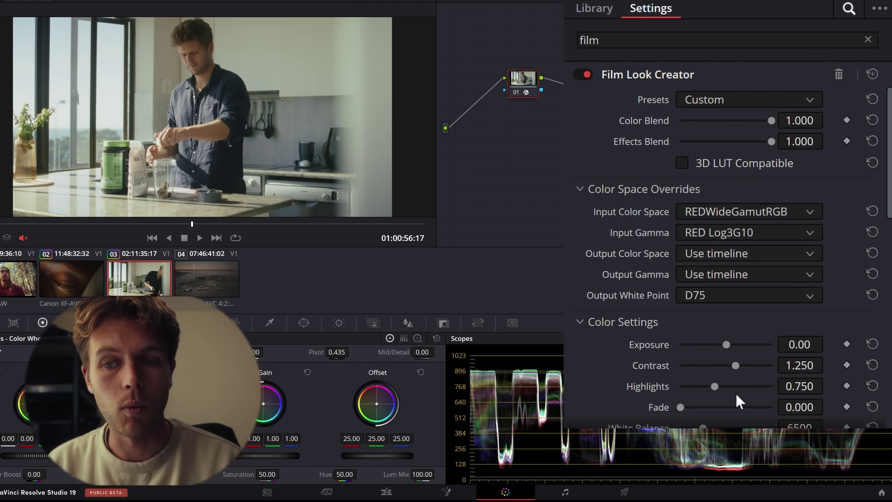
key("Up")
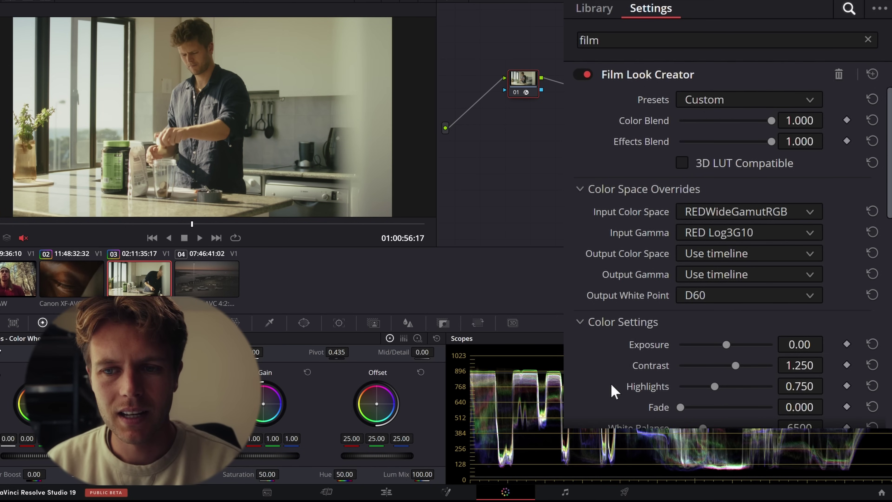
Push the kitchen look's Contrast up to 1.889 and bring White Balance down to 5770
scroll(611, 385, "down", 5)
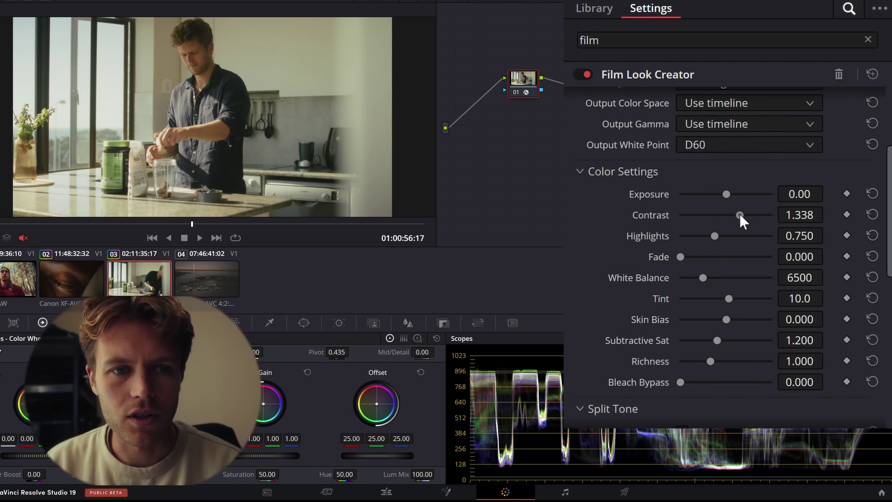
mouse_move(741, 215)
left_mouse_down()
mouse_move(766, 217)
mouse_move(754, 221)
left_mouse_up()
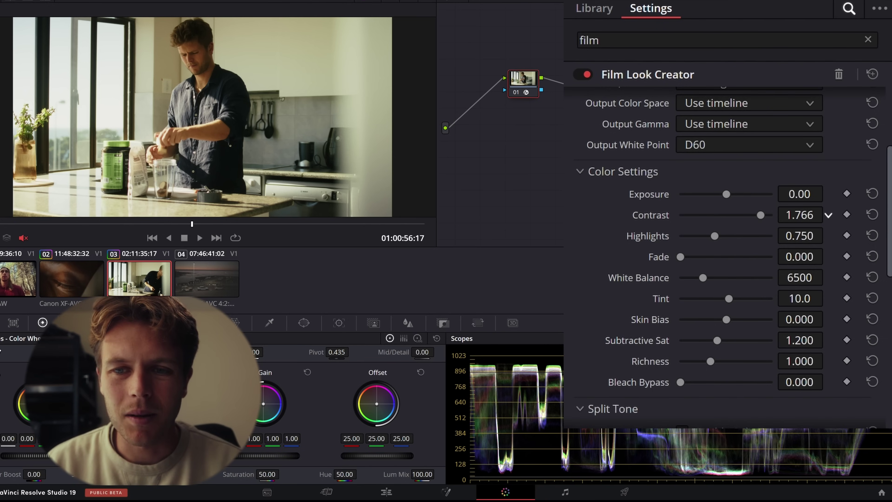
left_click_drag(828, 214, 828, 213)
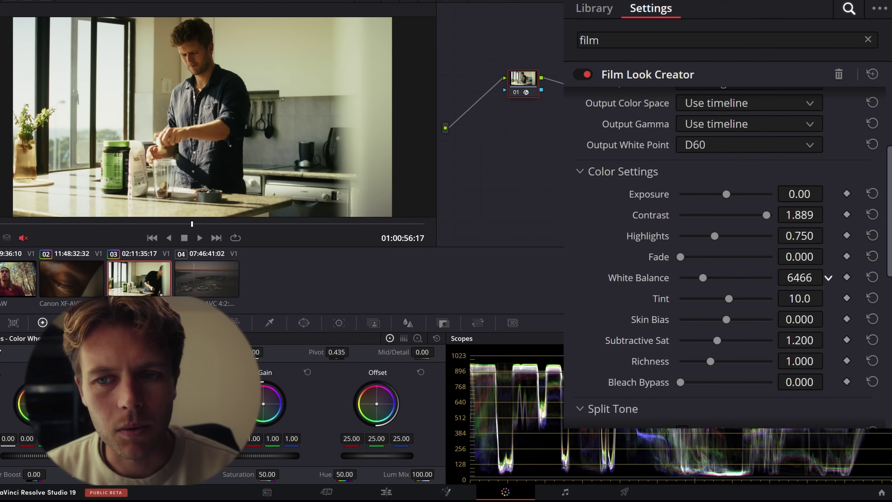
left_click_drag(828, 277, 828, 278)
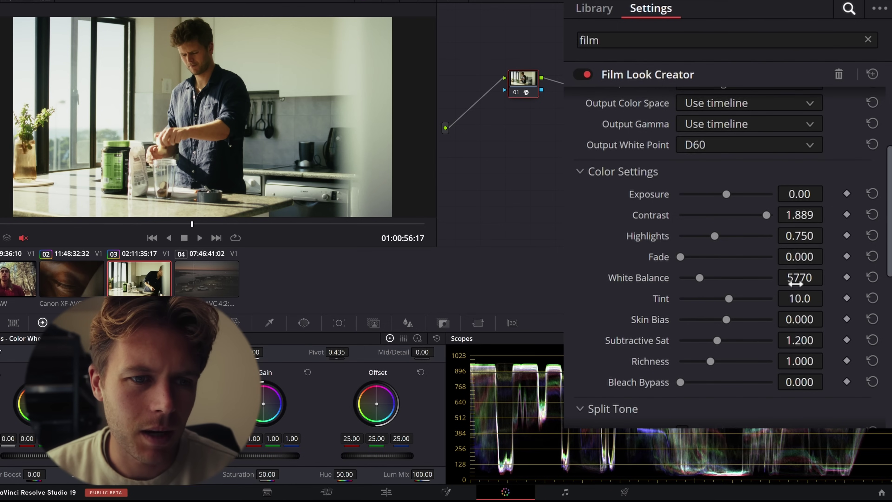
Switch on Split Tone for the kitchen clip and dial Amount down to 0.175 (Hue Angle 105.7)
scroll(718, 302, "down", 5)
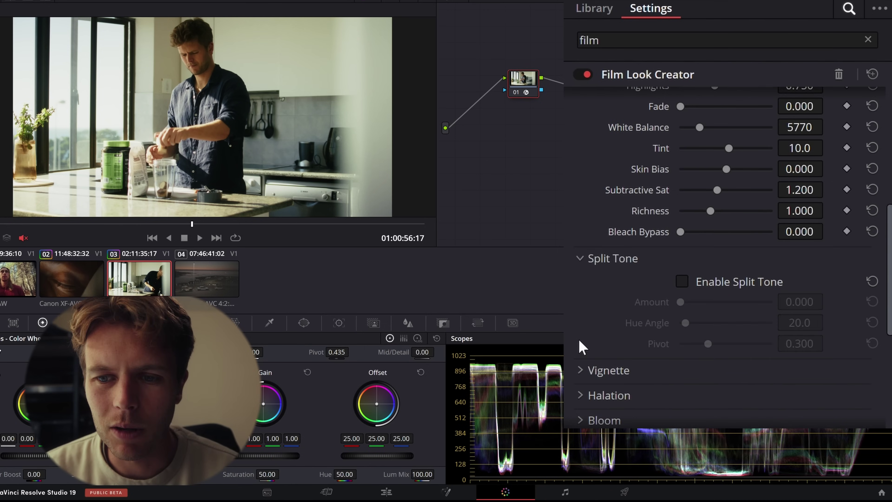
scroll(588, 265, "down", 3)
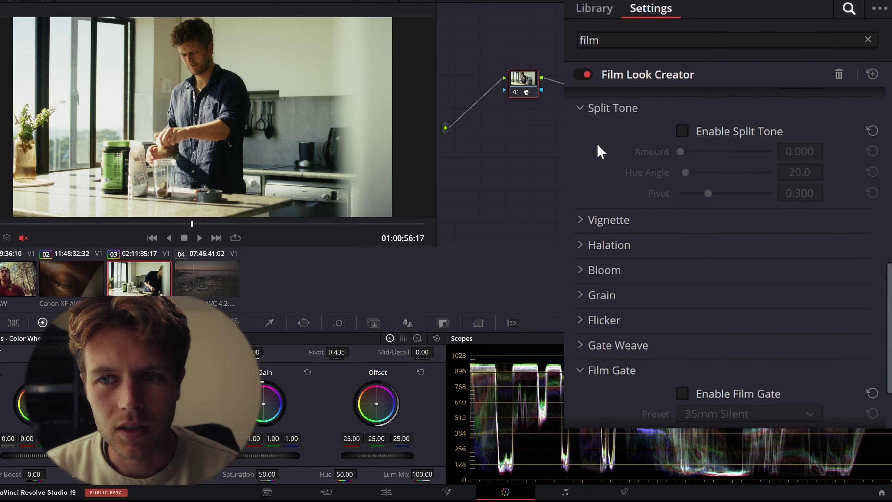
left_click(689, 132)
left_click_drag(682, 151, 710, 183)
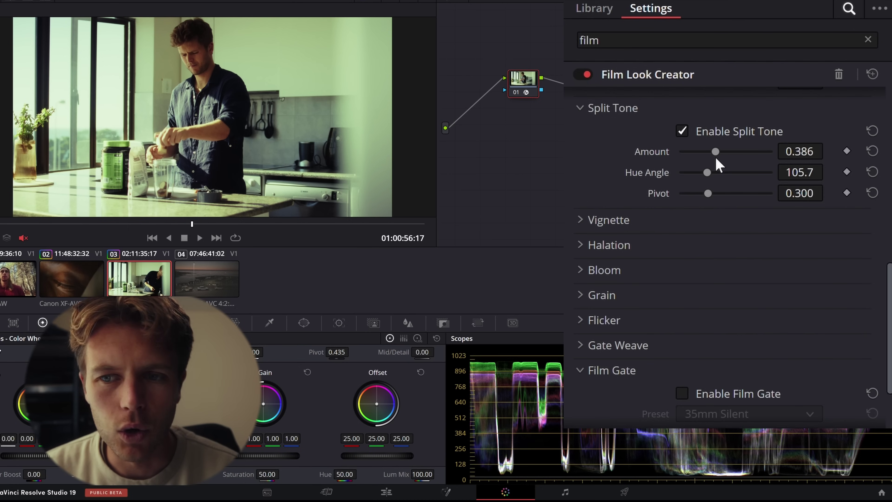
left_click_drag(712, 151, 696, 159)
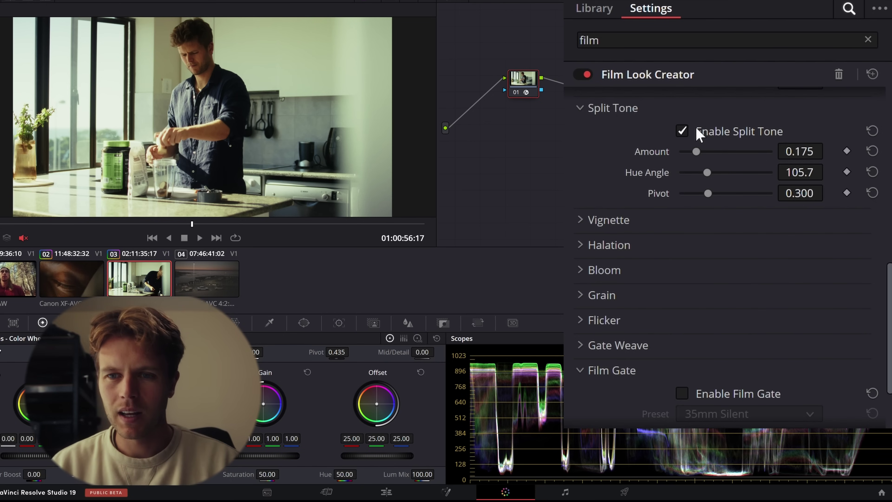
Expand Bloom, push its Amount to 1.000 and toggle it repeatedly to compare the glow
left_click(584, 268)
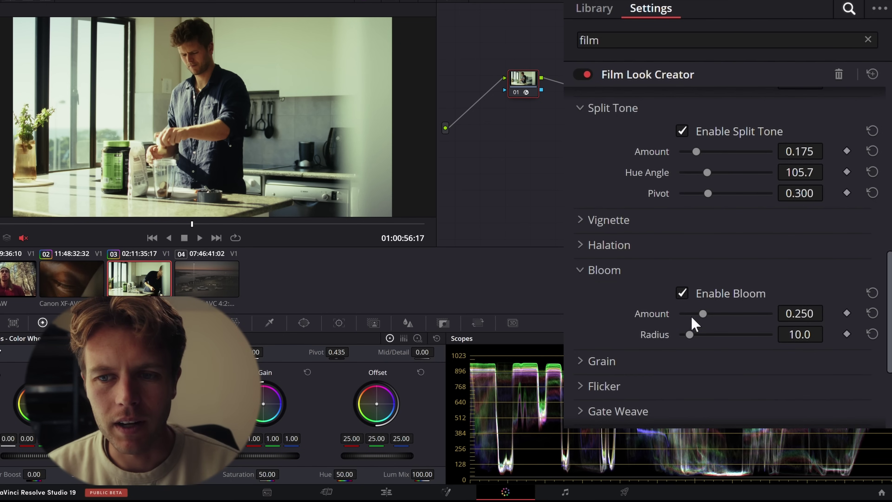
left_click_drag(705, 314, 753, 322)
scroll(152, 128, "up", 5)
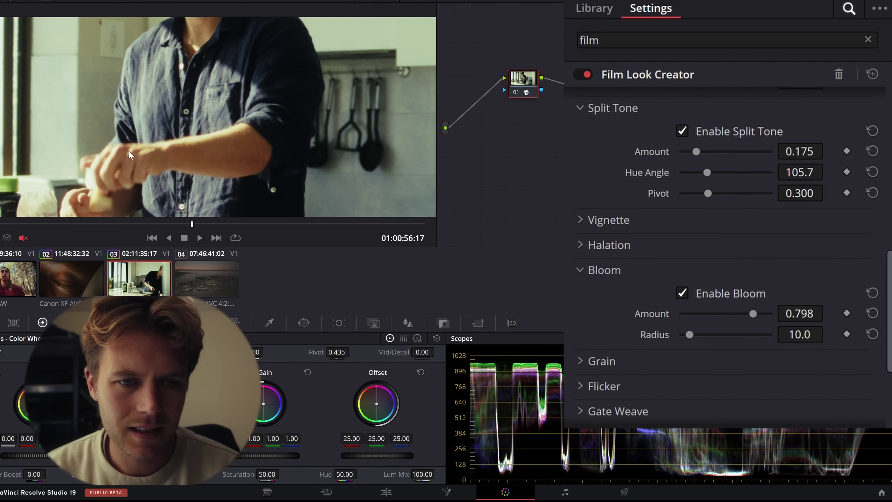
left_click(683, 292)
left_click(683, 292)
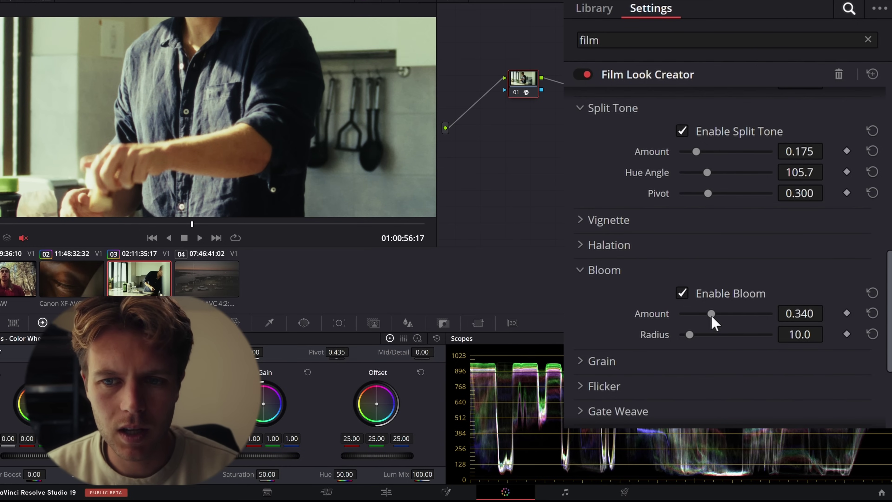
left_click_drag(713, 313, 776, 313)
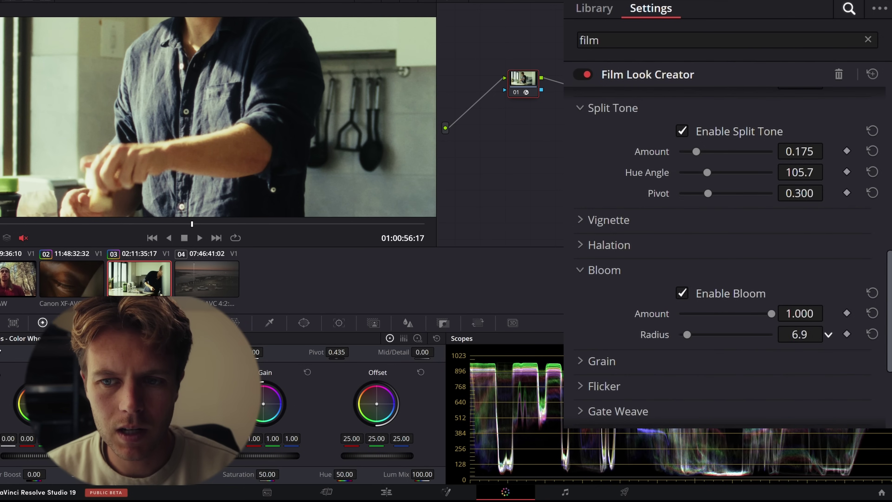
left_click(682, 293)
left_click(682, 294)
left_click(681, 294)
left_click(682, 294)
left_click(682, 294)
left_click(682, 294)
left_click(682, 294)
left_click(682, 294)
left_click(682, 294)
left_click(682, 294)
left_click(682, 294)
Turn Bloom back on, widen its Radius to 96.3 and toggle it to compare
left_click(681, 293)
left_click_drag(694, 333, 766, 341)
left_click(682, 293)
left_click(682, 293)
left_click(681, 294)
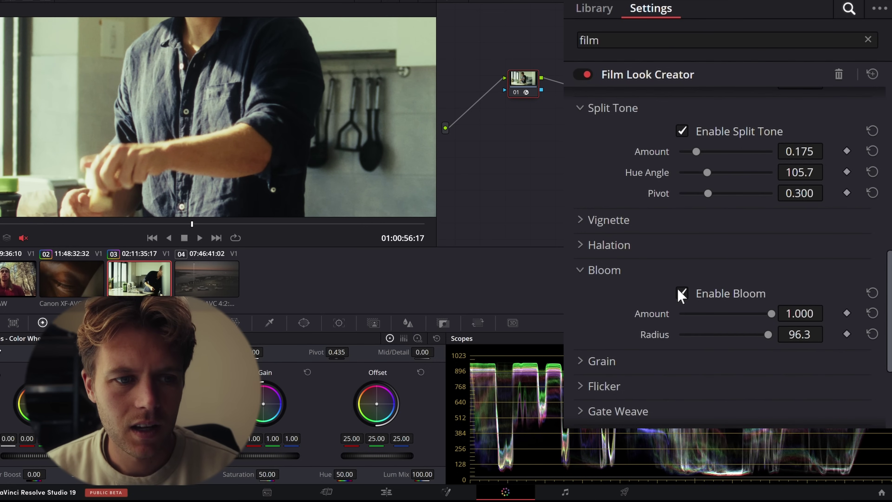
left_click(681, 294)
left_click(681, 294)
left_click(681, 293)
left_click(681, 294)
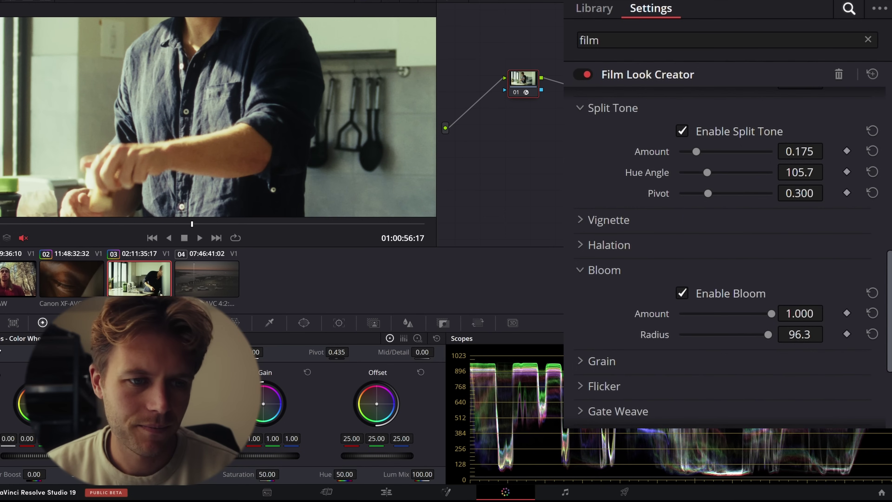
Switch Bloom off, expand Halation, raise its amount and toggle it to compare the effect
left_click(681, 293)
left_click(609, 245)
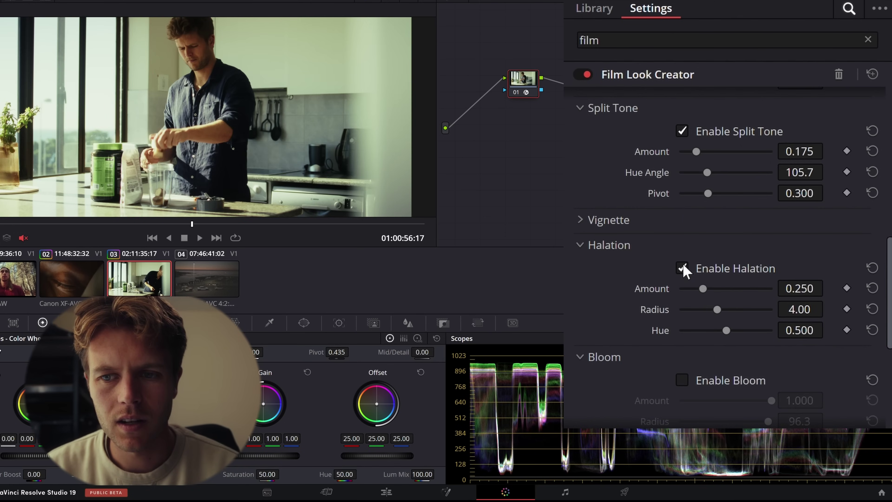
left_click_drag(702, 287, 742, 310)
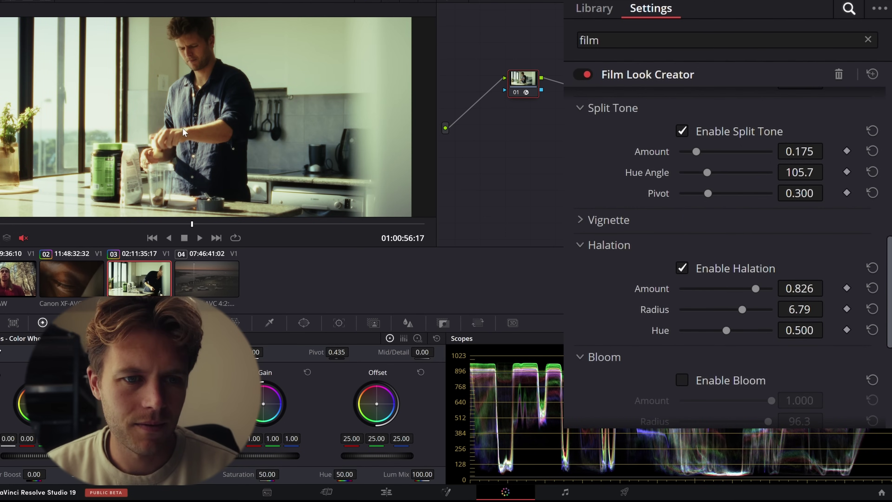
scroll(175, 127, "up", 5)
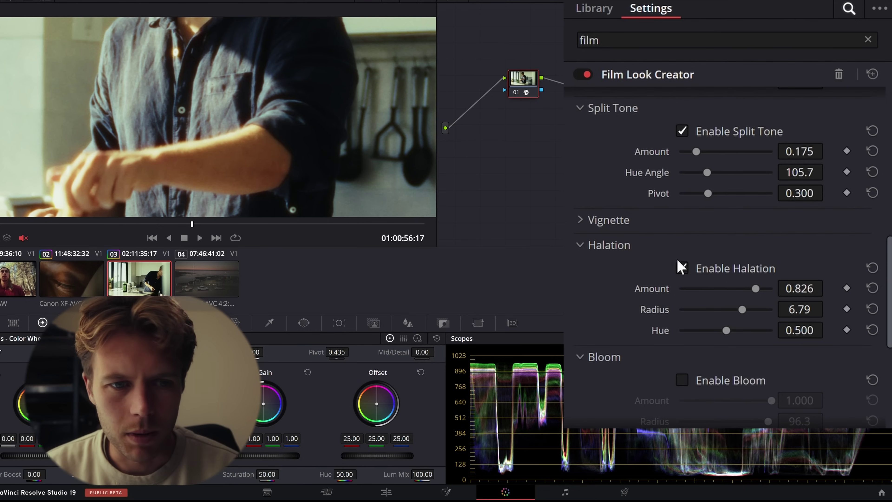
left_click(681, 269)
left_click(681, 269)
left_click(682, 269)
left_click(681, 269)
Tune Halation to hue 0.202, radius 3.21 and amount 0.817
left_click_drag(726, 330, 708, 379)
left_click_drag(742, 311, 607, 323)
left_click_drag(699, 344, 716, 330)
mouse_move(756, 291)
left_mouse_down()
mouse_move(677, 295)
mouse_move(824, 305)
mouse_move(755, 294)
left_mouse_up()
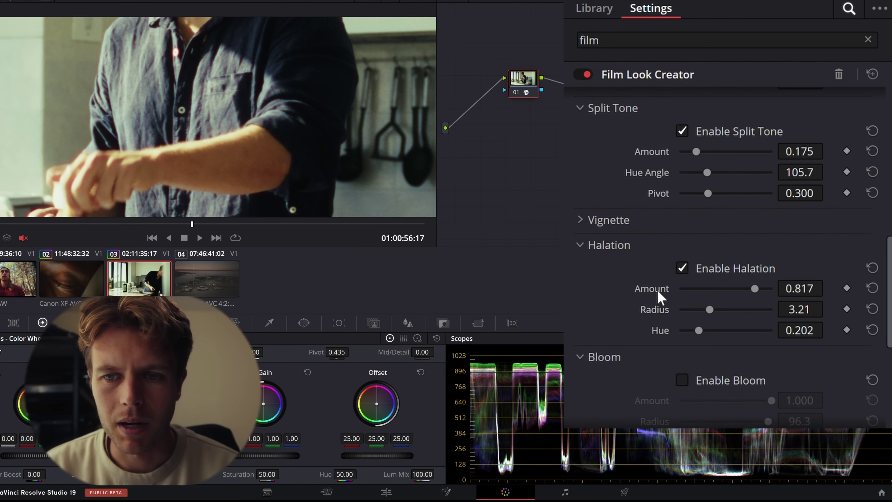
Collapse Halation and re-enable Bloom with Amount 0.358
left_click(610, 245)
left_click(682, 293)
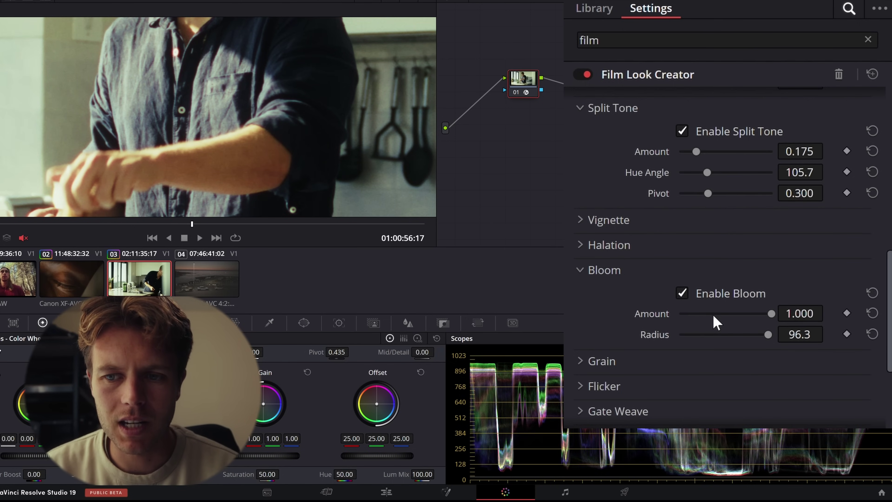
left_click(712, 314)
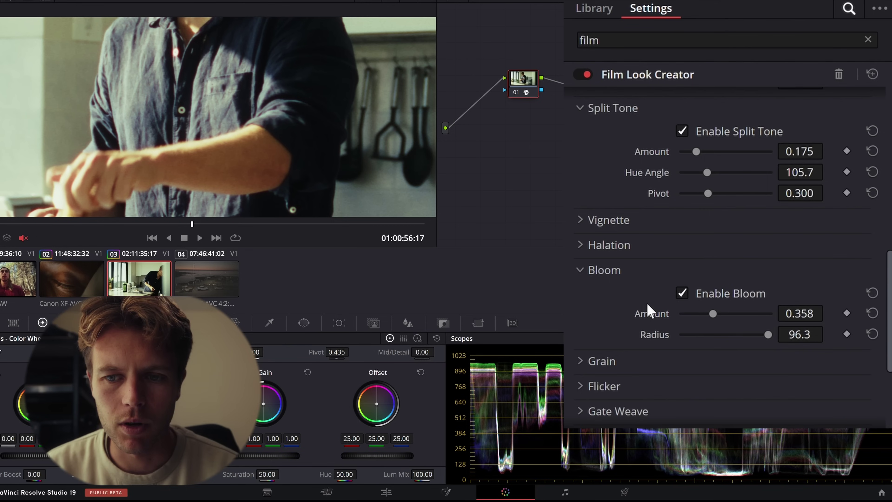
Expand Grain and raise its Amount to 0.458 at size 5.000, previewing playback before and after
left_click(576, 363)
scroll(651, 327, "down", 5)
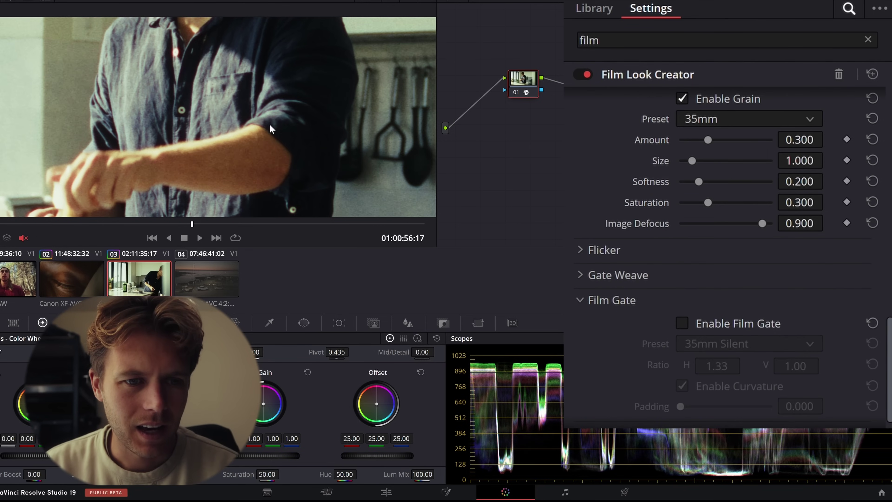
scroll(269, 135, "down", 3)
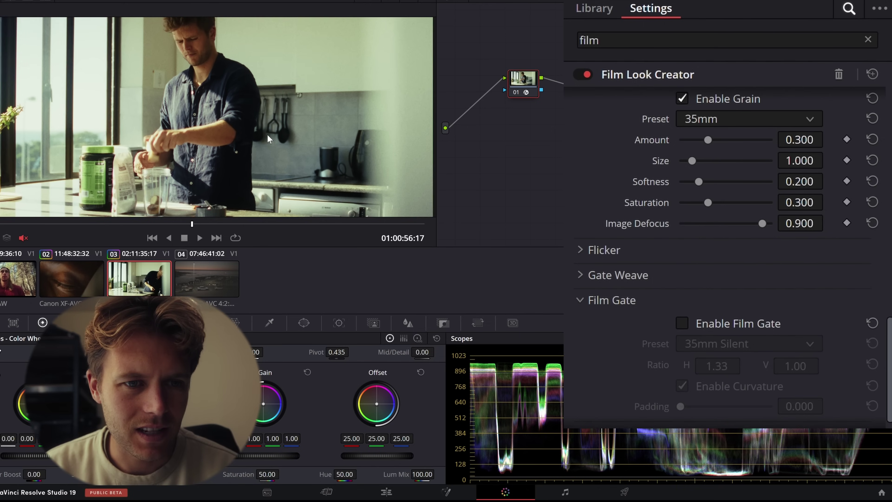
scroll(267, 134, "down", 2)
key("space")
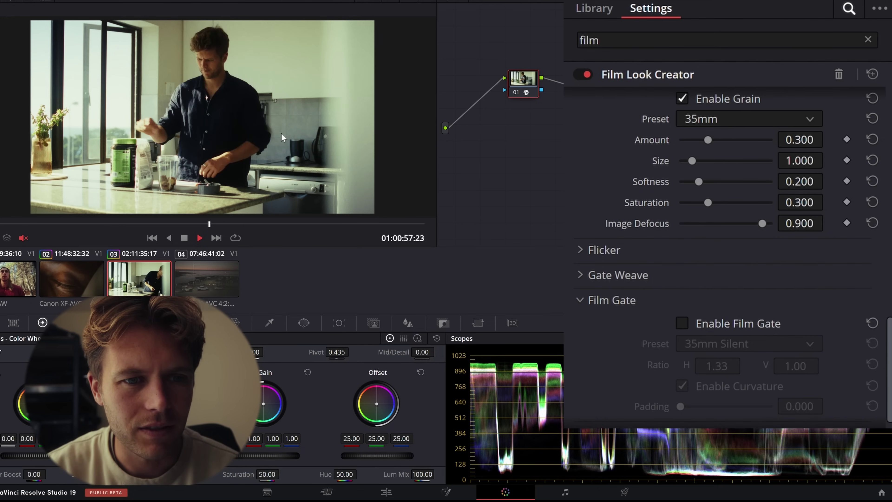
key("space")
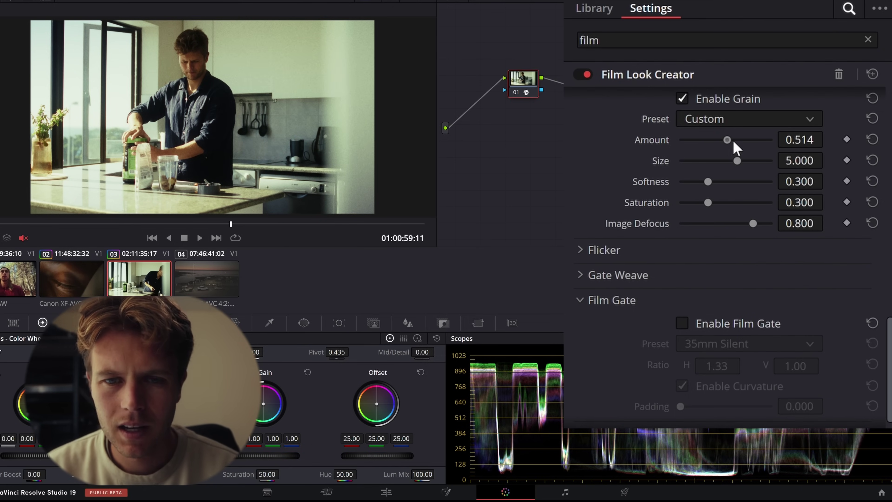
left_click_drag(733, 142, 722, 141)
key("space")
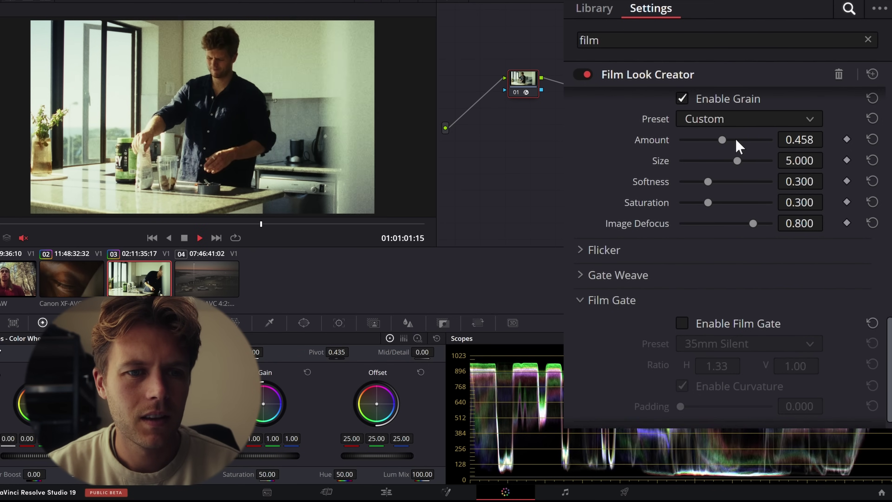
key("space")
Drag the kitchen look's Highlights to 0.611
scroll(687, 195, "up", 5)
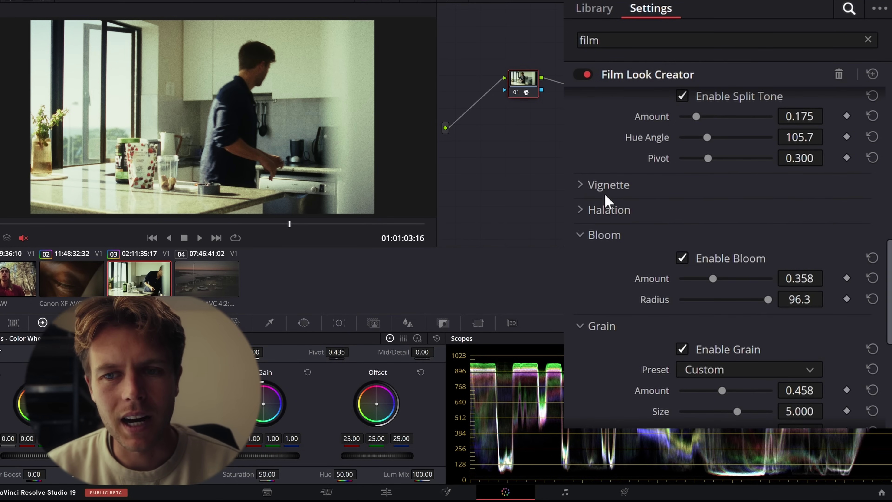
scroll(647, 202, "up", 5)
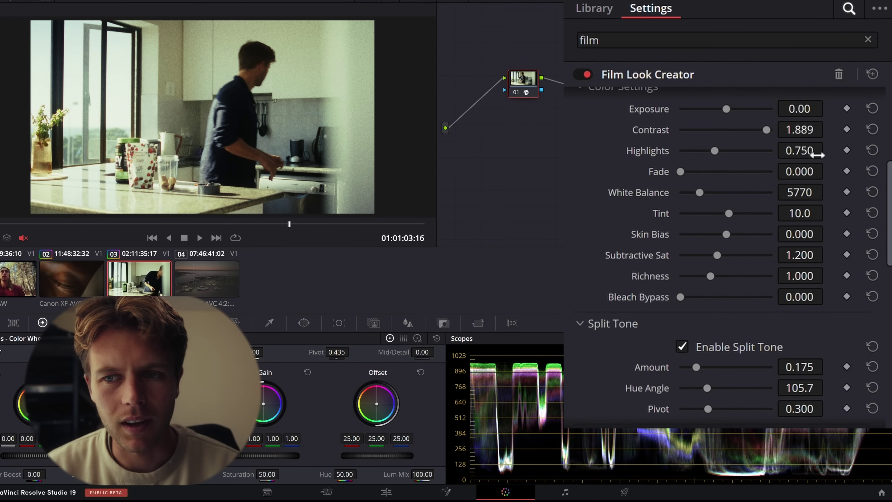
left_click_drag(816, 152, 828, 149)
Play the kitchen clip, compare graded and ungraded with Ctrl+D, then select the night seaside clip
key("space")
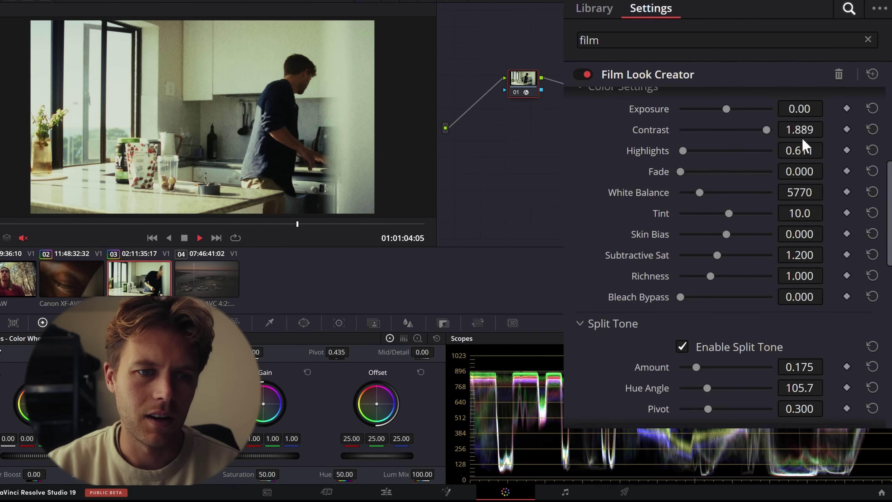
key("space")
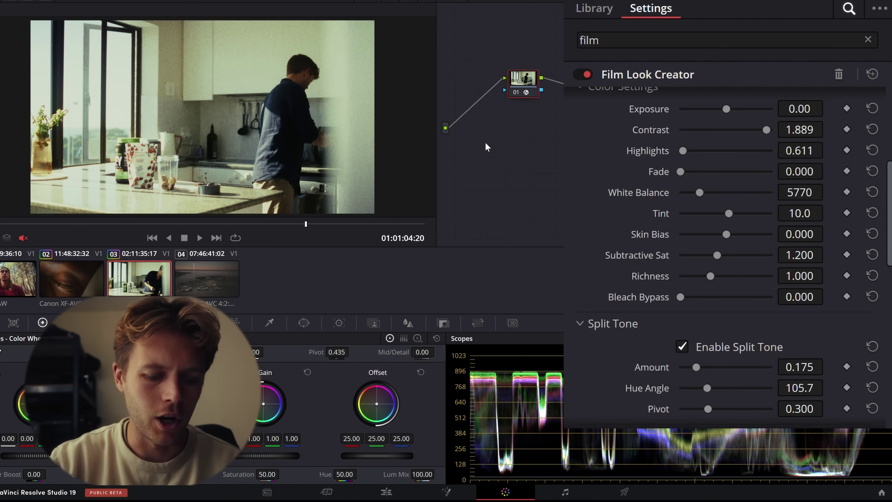
key("ctrl+d")
key("ctrl+d")
key("ctrl+d")
key("ctrl+d")
key("ctrl+d")
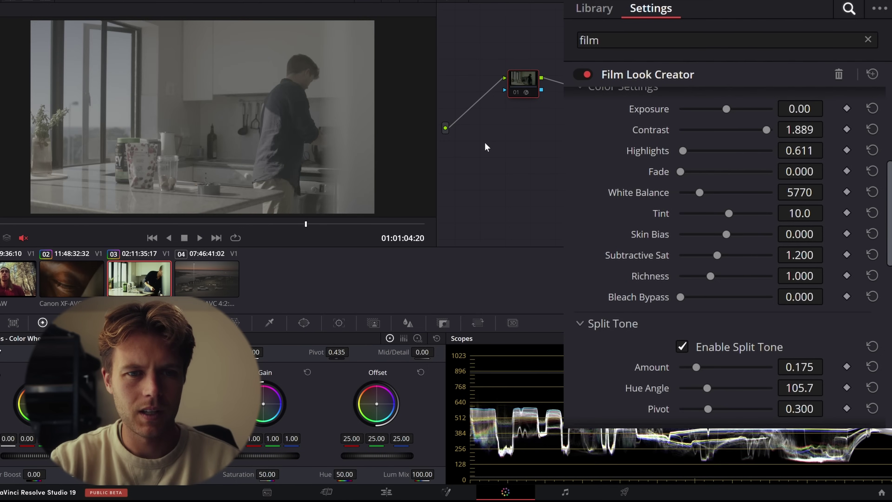
key("ctrl+d")
key("ctrl+d")
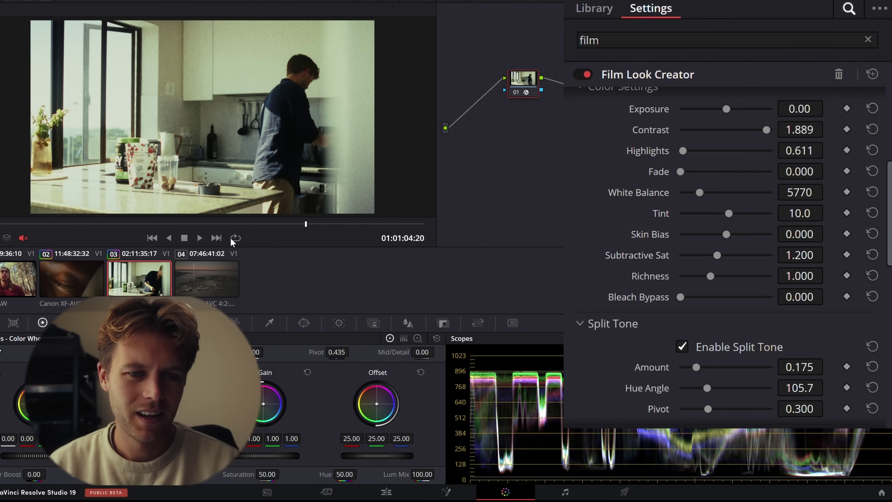
left_click(181, 287)
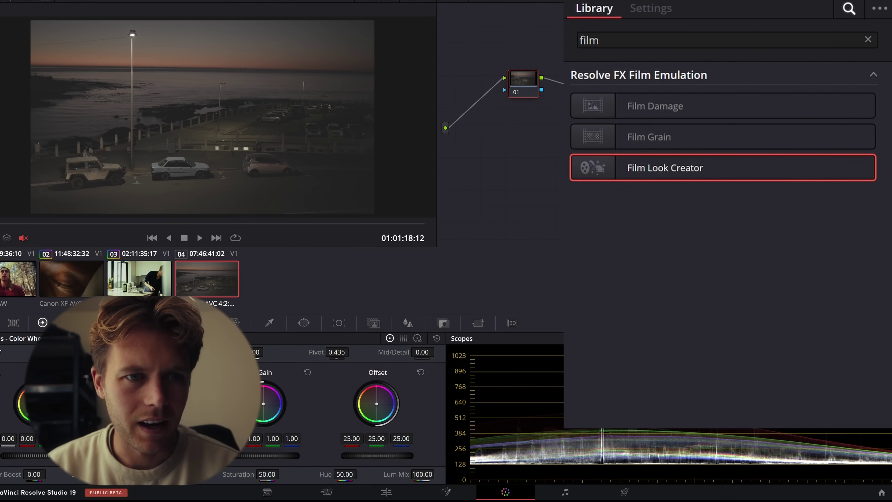
Enlarge the viewer and apply Film Look Creator from the Library to the seaside clip's node 01
key("alt+f")
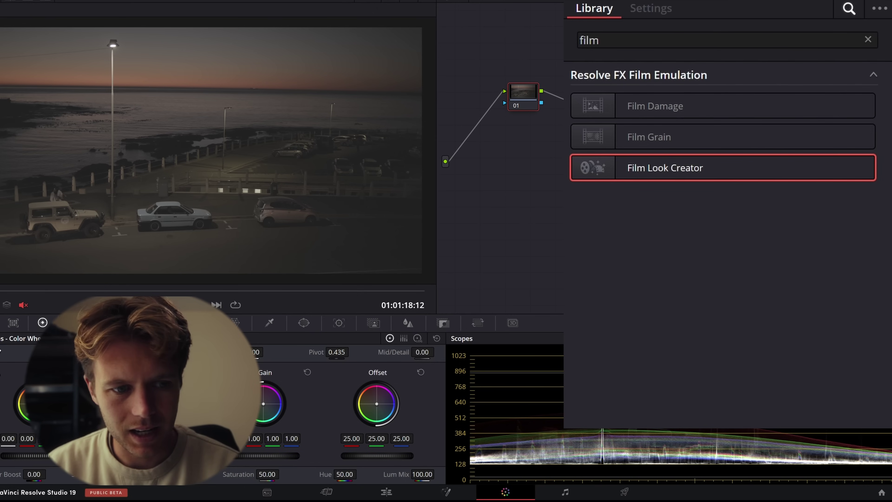
double_click(727, 168)
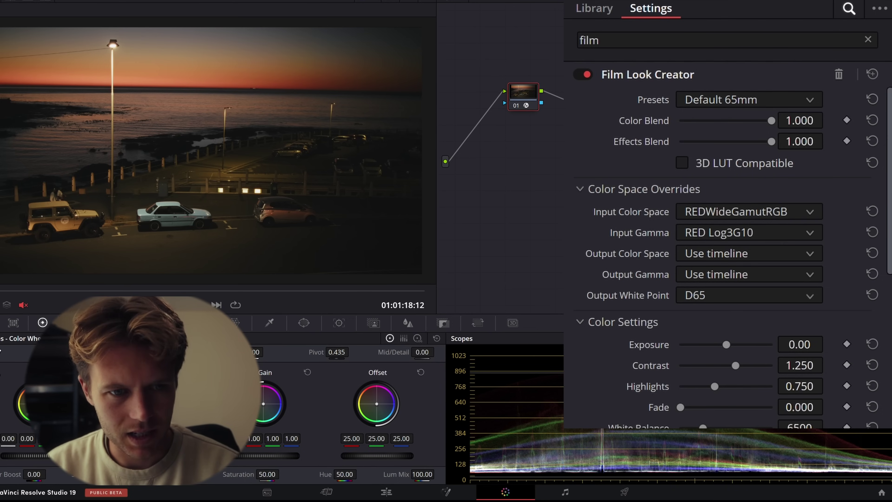
Raise the seaside look's Contrast to 1.460 and settle Subtractive Sat at 0.910
scroll(748, 295, "down", 1)
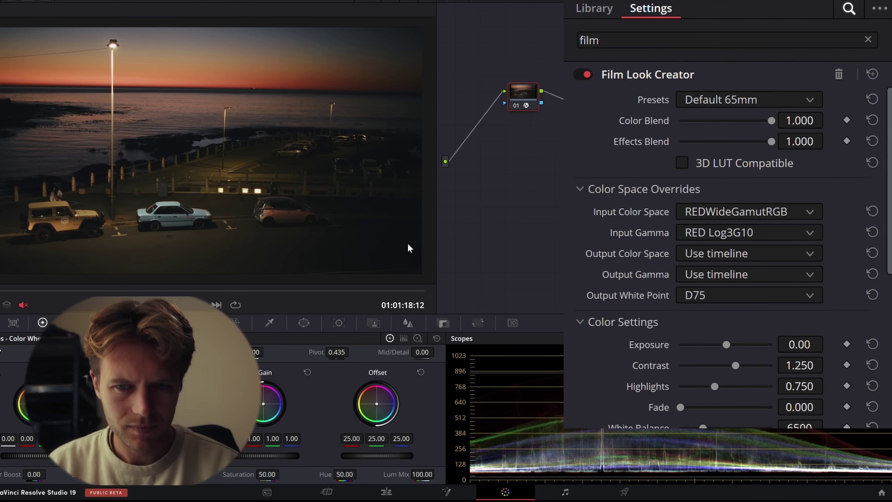
scroll(609, 390, "down", 6)
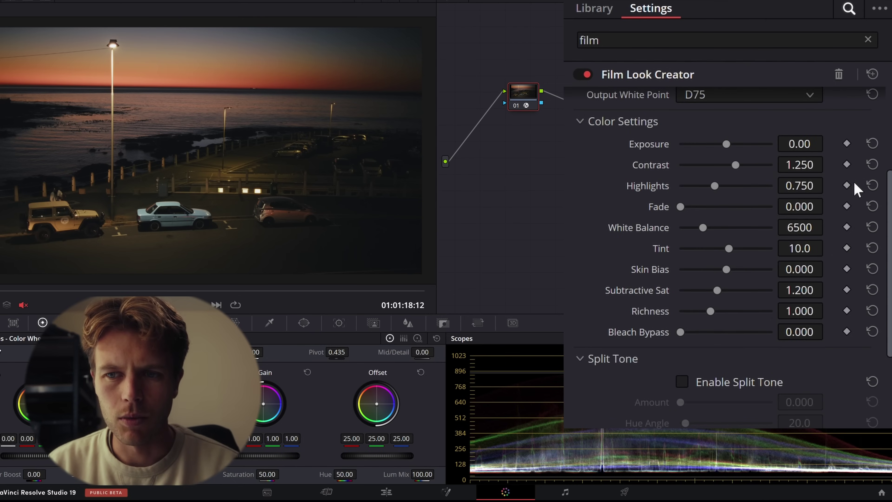
mouse_move(800, 164)
left_mouse_down()
mouse_move(828, 164)
mouse_move(790, 170)
left_mouse_up()
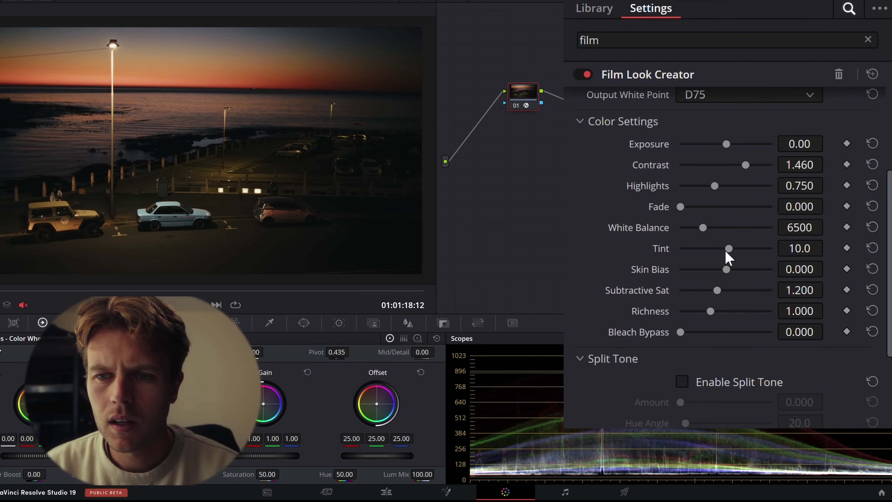
left_click_drag(719, 294, 726, 312)
left_click_drag(828, 290, 828, 298)
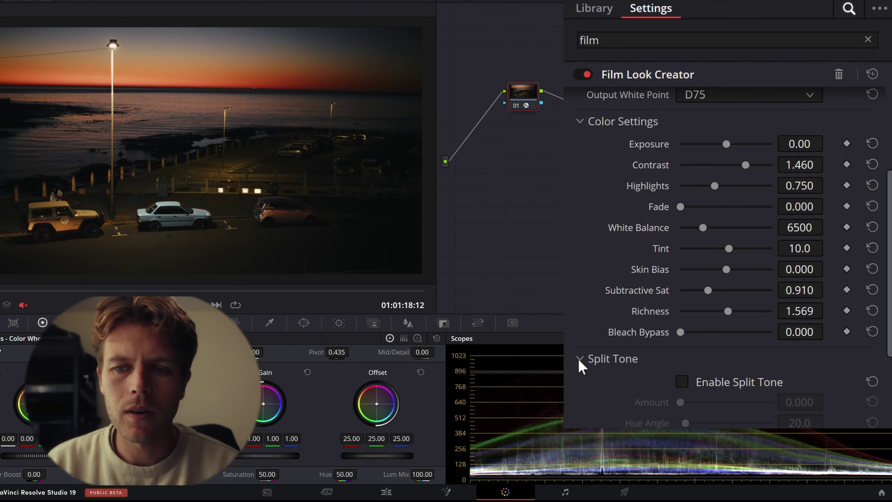
Turn on split toning for the beach-at-dusk clip, settling Amount at 0.403 with Hue Angle 49.5
left_click(682, 382)
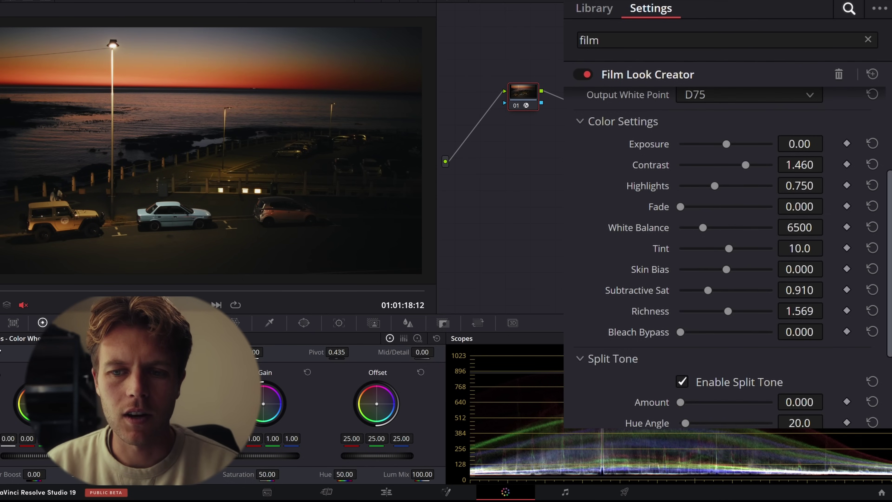
mouse_move(683, 410)
left_mouse_down()
mouse_move(748, 408)
mouse_move(745, 423)
mouse_move(772, 423)
mouse_move(680, 424)
mouse_move(693, 424)
left_mouse_up()
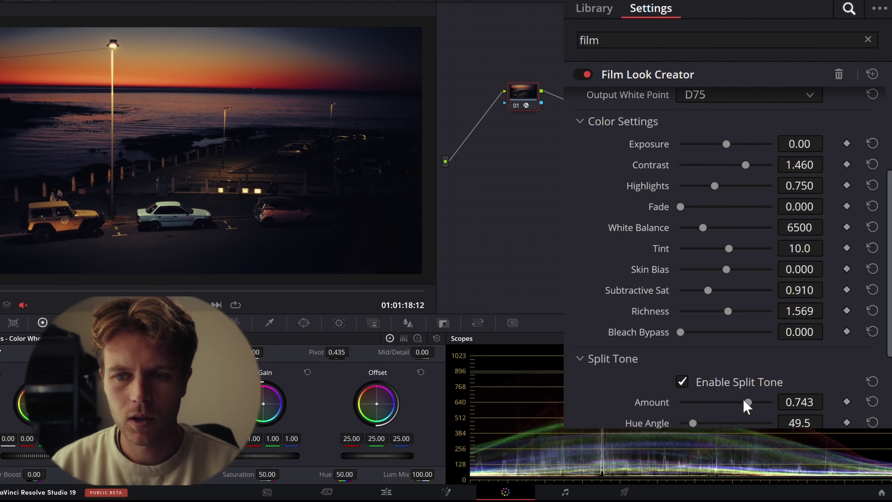
left_click_drag(747, 405, 718, 402)
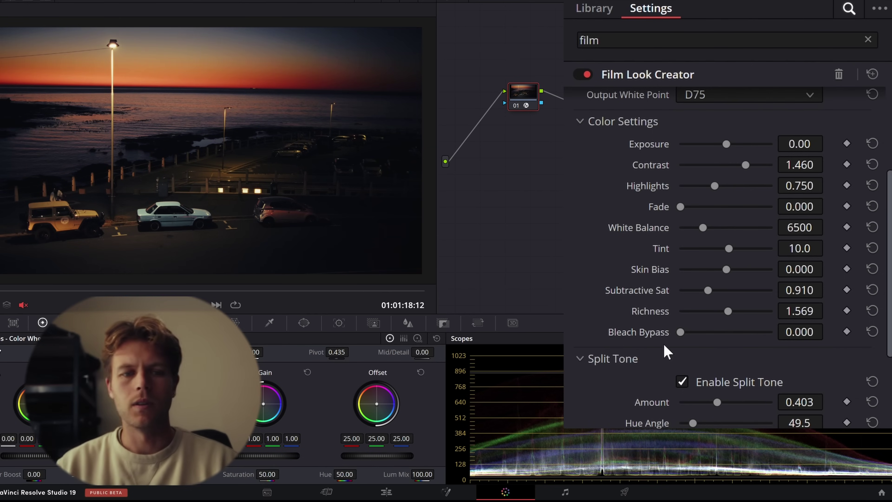
scroll(726, 246, "down", 2)
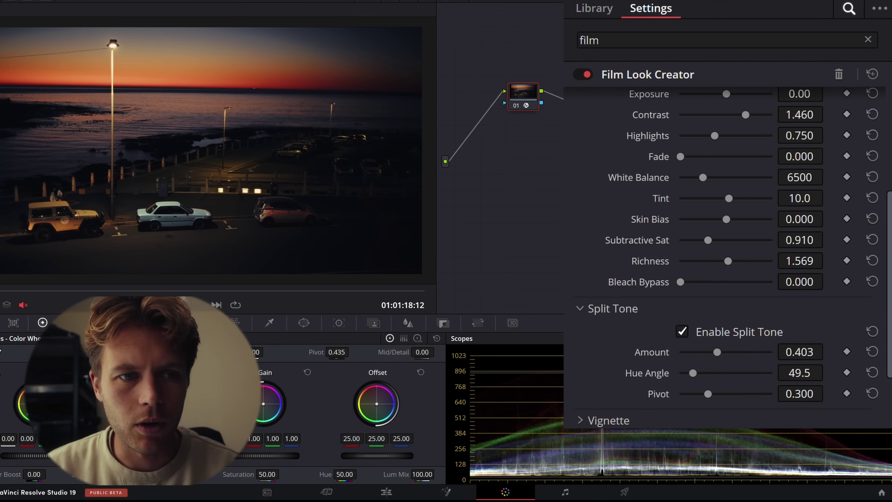
scroll(727, 257, "down", 2)
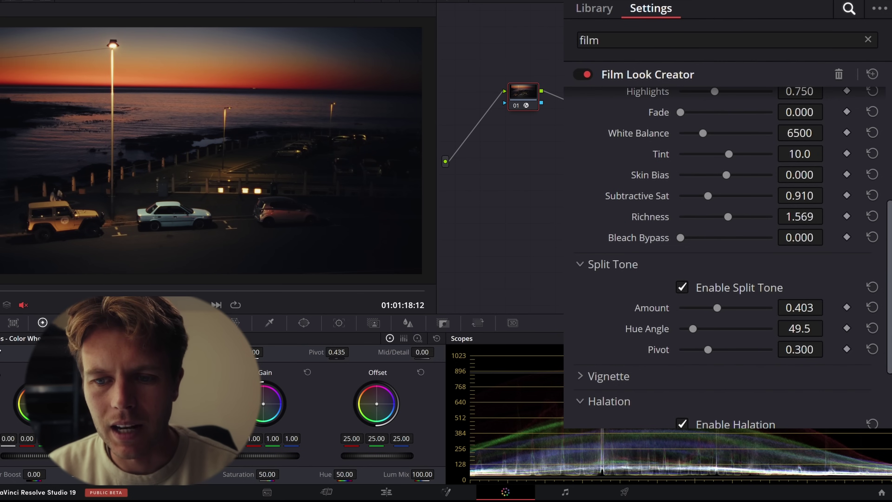
Enable Bloom on the seaside clip
scroll(726, 246, "down", 5)
scroll(756, 314, "down", 7)
left_click_drag(751, 311, 757, 314)
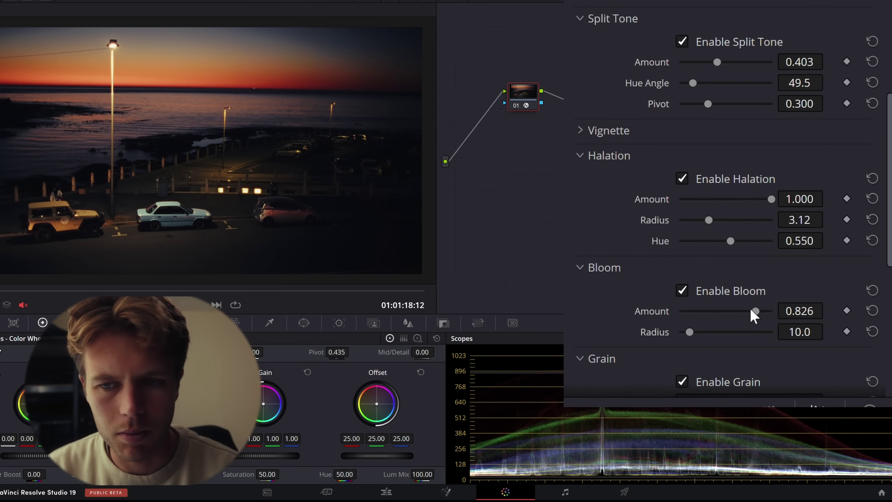
left_click(681, 292)
Raise grain Amount to 0.835, lower Image Defocus and reduce grain Softness to 0.285
scroll(626, 303, "down", 7)
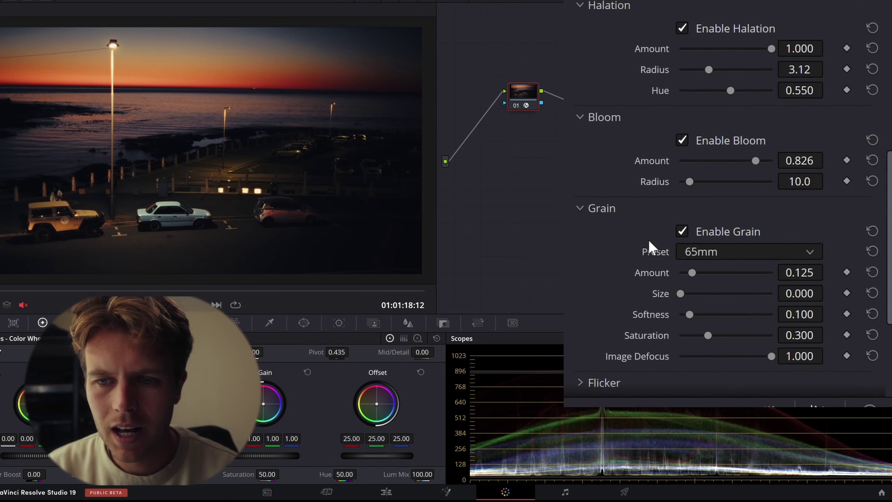
scroll(748, 252, "down", 2)
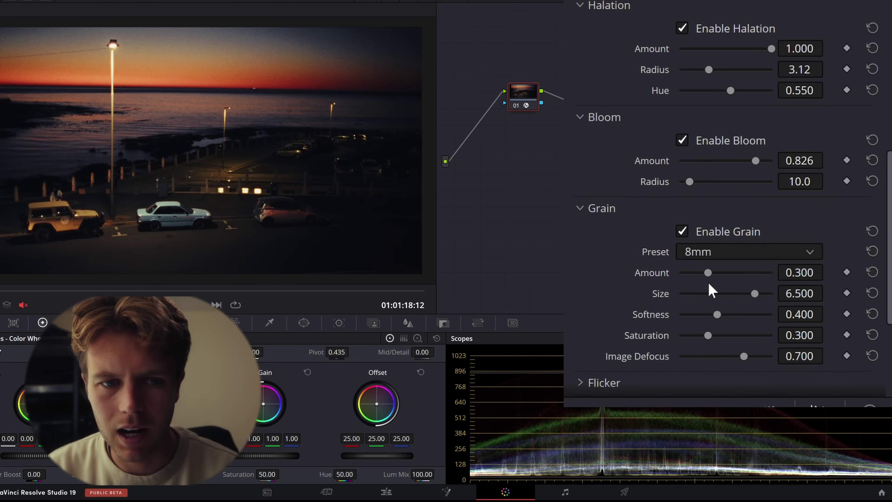
left_click_drag(707, 273, 751, 272)
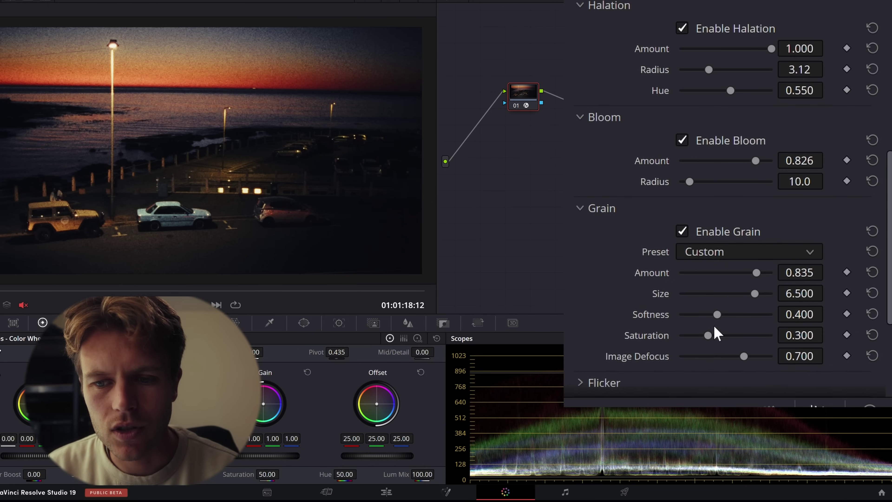
left_click_drag(741, 355, 684, 381)
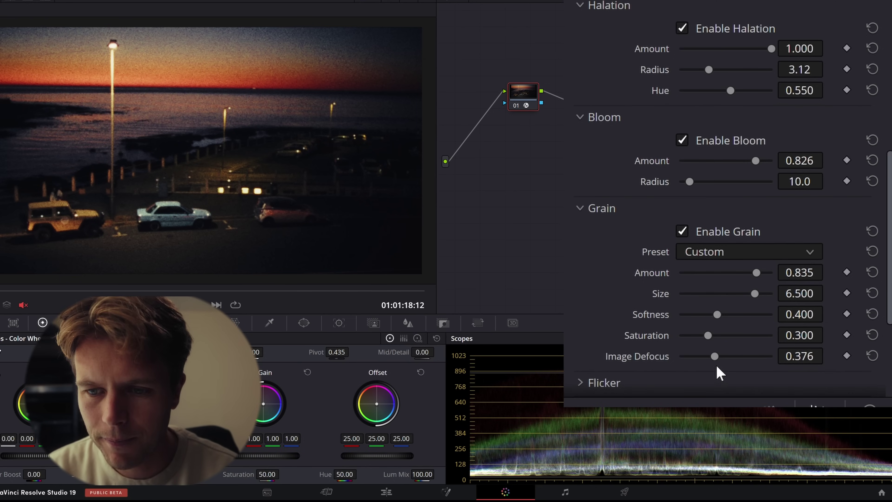
left_click_drag(716, 314, 686, 357)
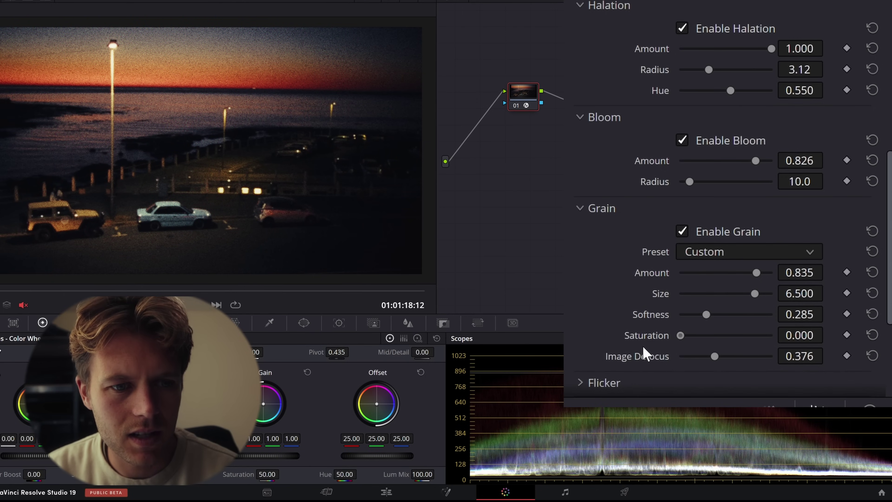